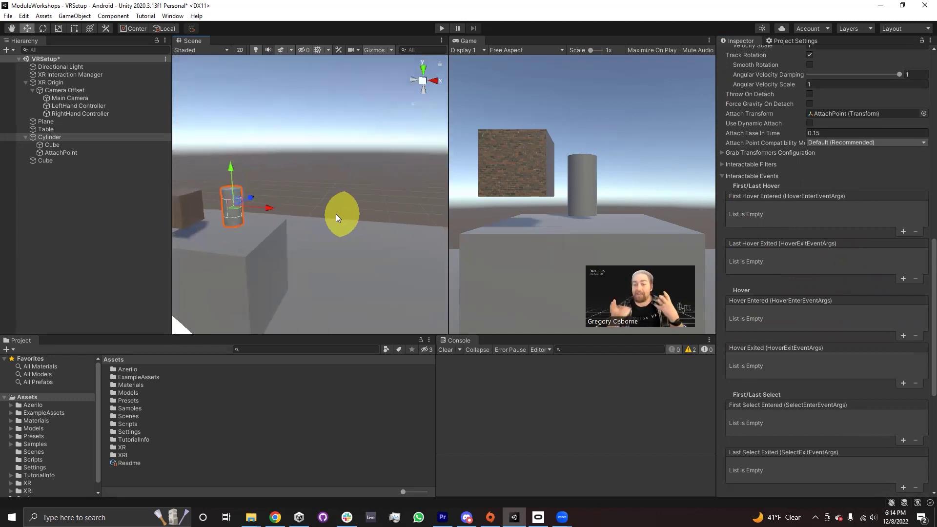
Add a Sphere and move it up so it floats above the cylinder
left_click(26, 83)
left_click(26, 106)
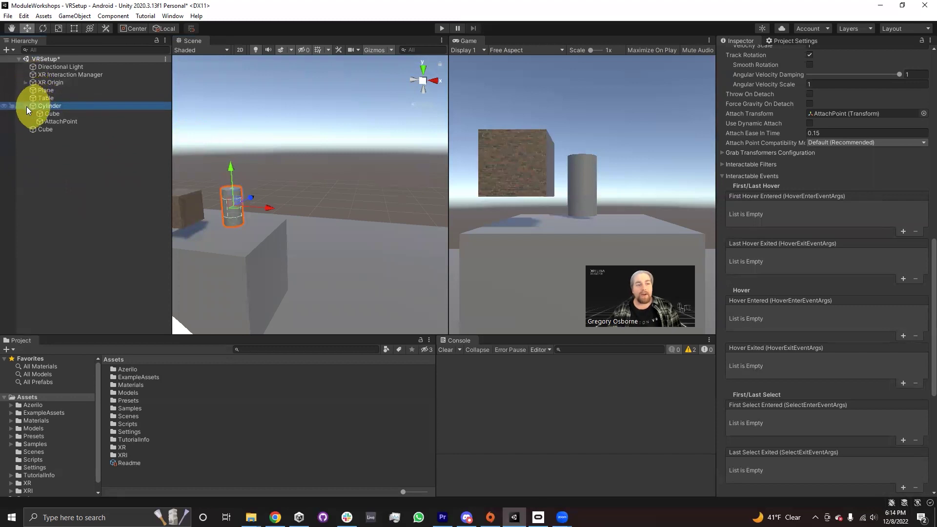
left_click(7, 50)
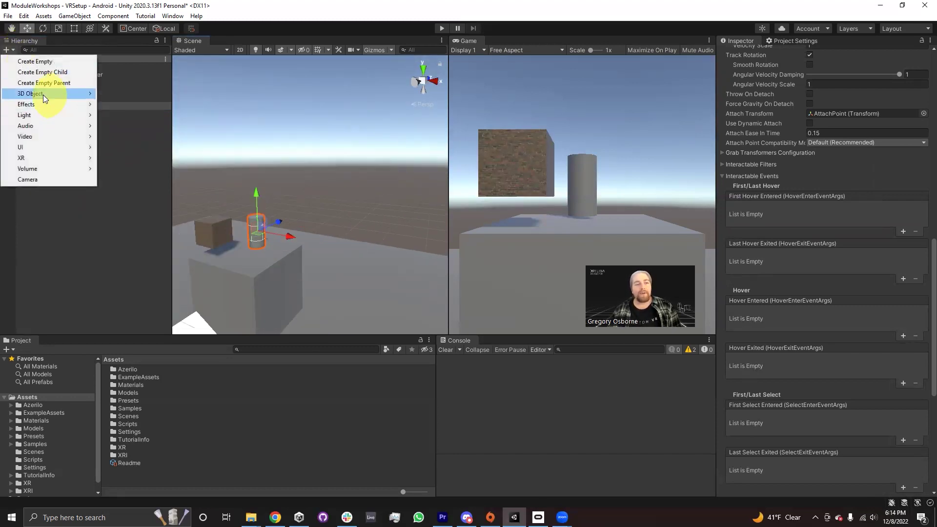
mouse_move(42, 95)
left_click(139, 102)
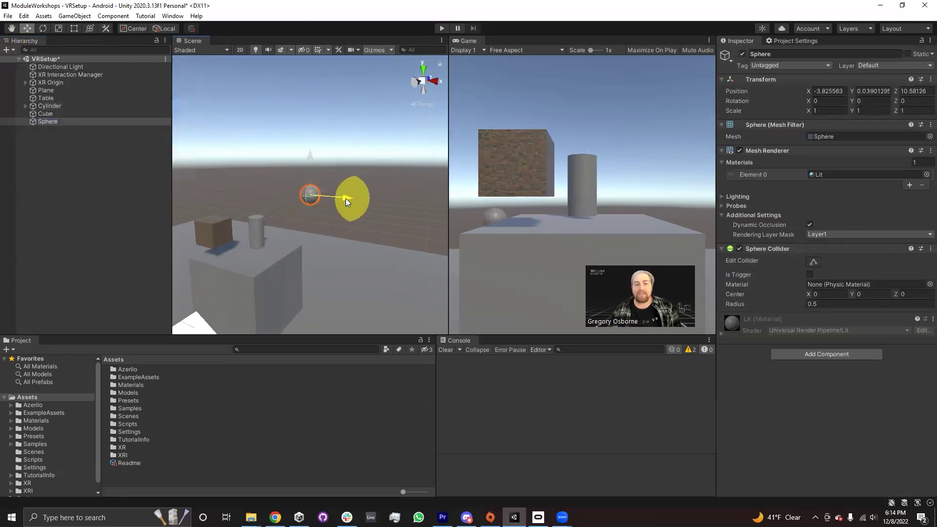
left_click_drag(345, 198, 421, 210)
left_click_drag(382, 163, 420, 195)
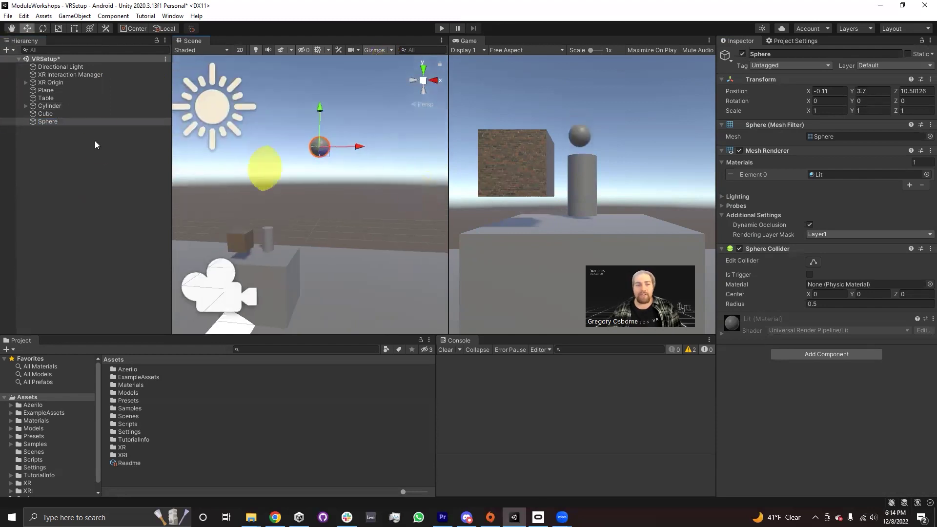
Add a second cube and raise it high above the table to height 7.52
left_click(7, 49)
mouse_move(36, 93)
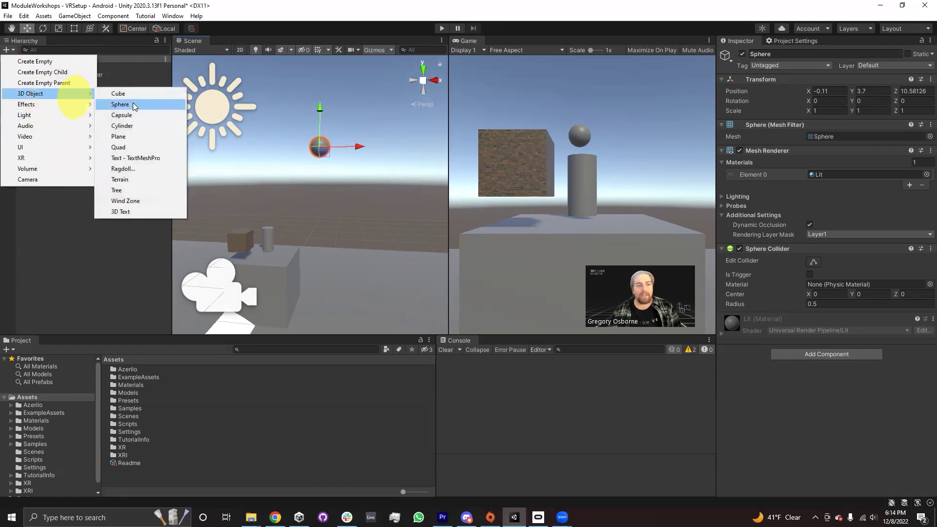
left_click(122, 95)
left_click_drag(367, 184, 218, 14, "alt")
left_click_drag(264, 183, 343, 178, "alt")
left_click_drag(283, 111, 276, 73)
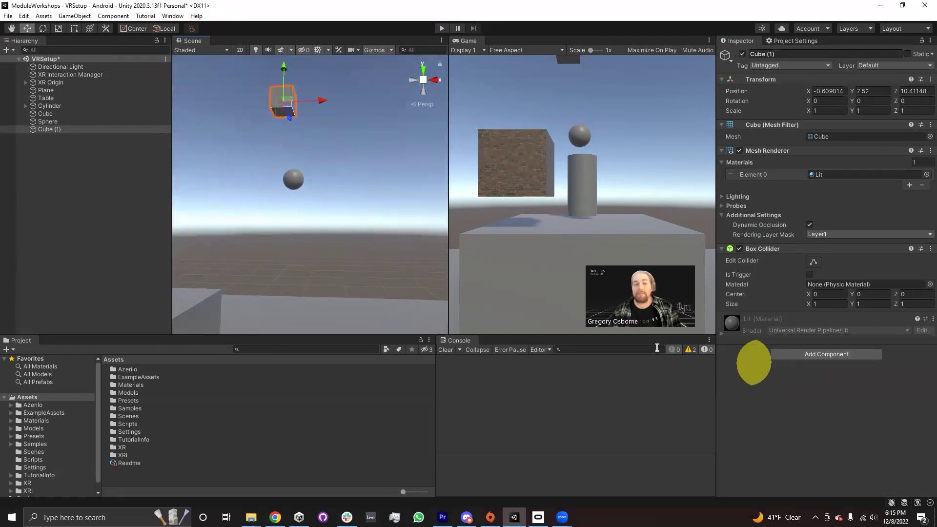
Add an XR Grab Interactable component to Cube (1)
left_click(808, 353)
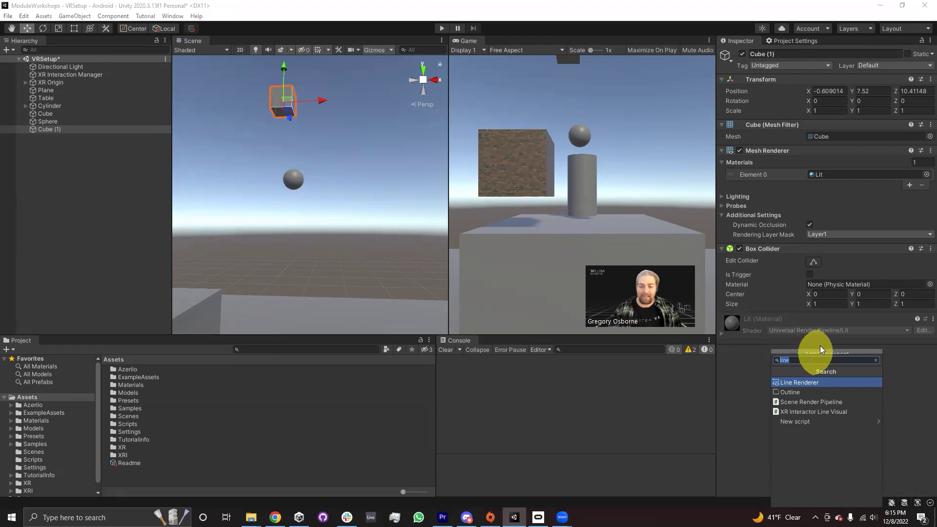
type("grab")
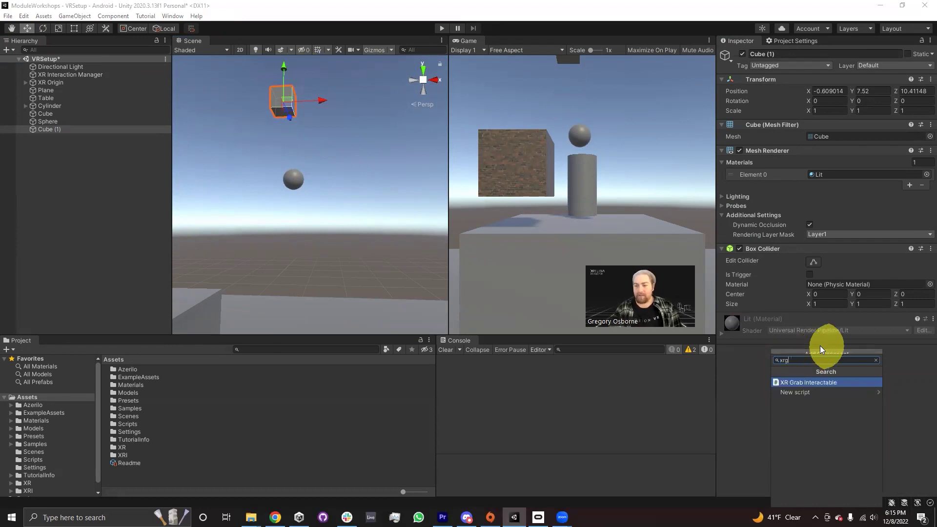
key("Return")
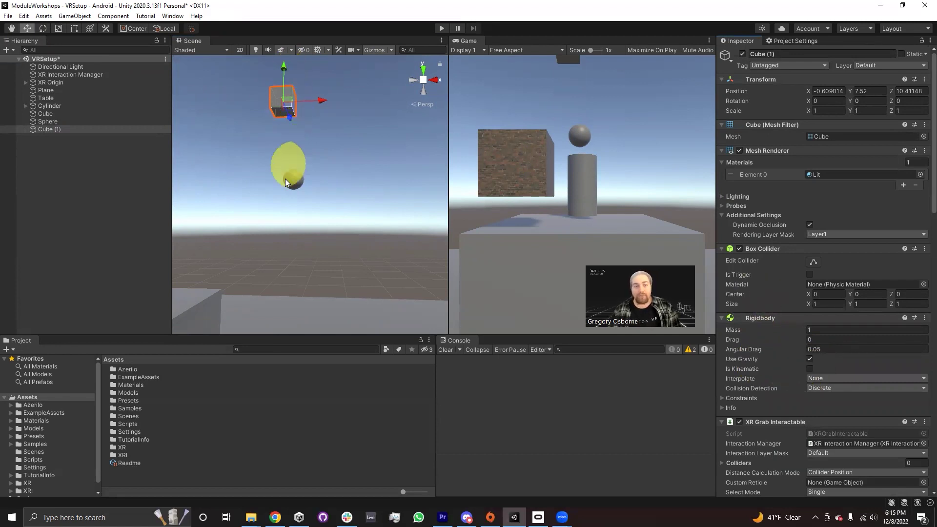
Rename the cube to FallingBox
left_click(828, 54)
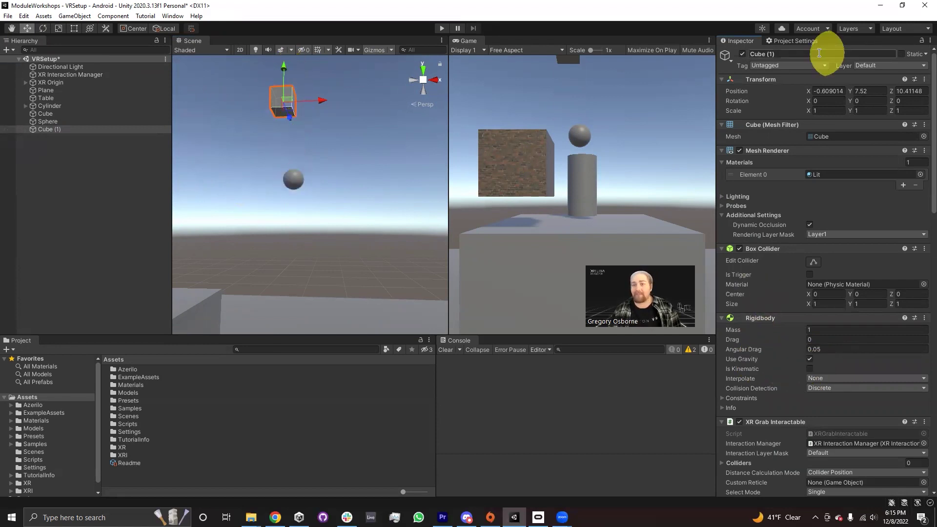
type("FallingBox")
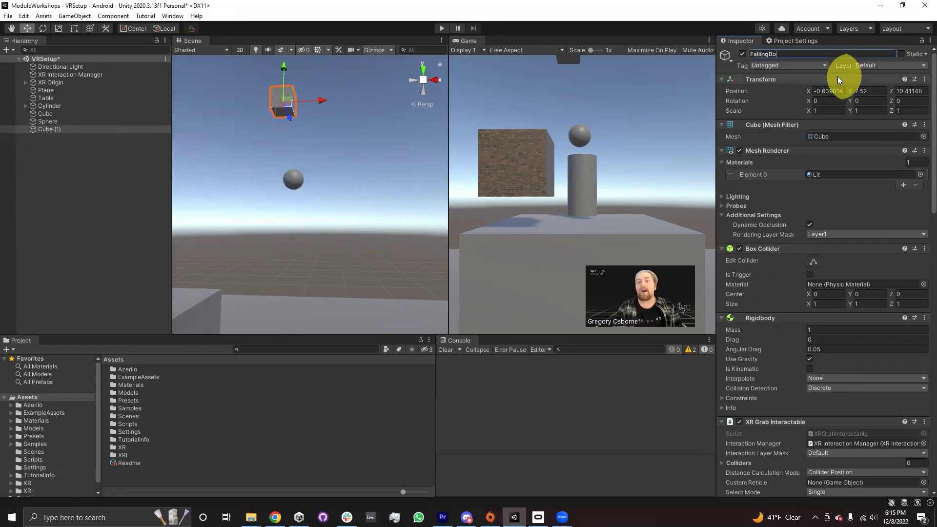
key("Return")
Give the Sphere an XR Socket Interactor and tick Is Trigger on its Sphere Collider
left_click(43, 122)
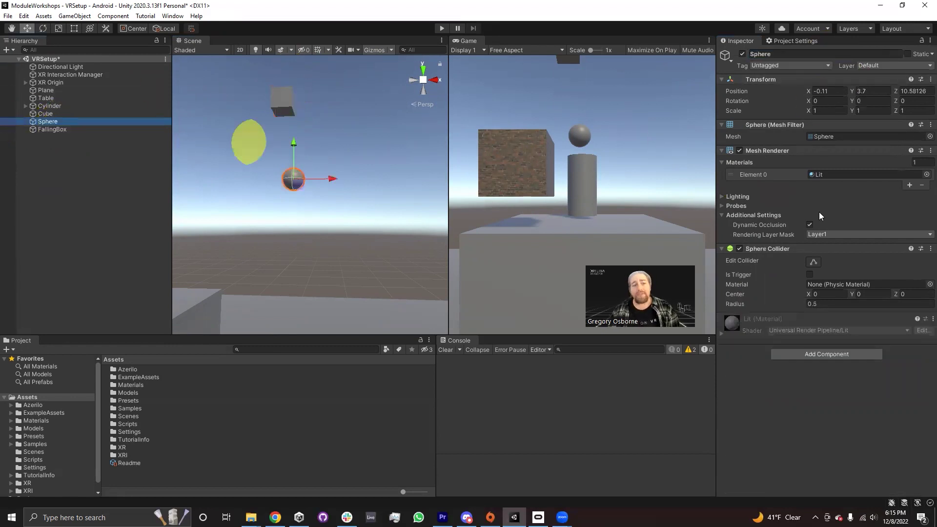
left_click(800, 355)
type("xrs")
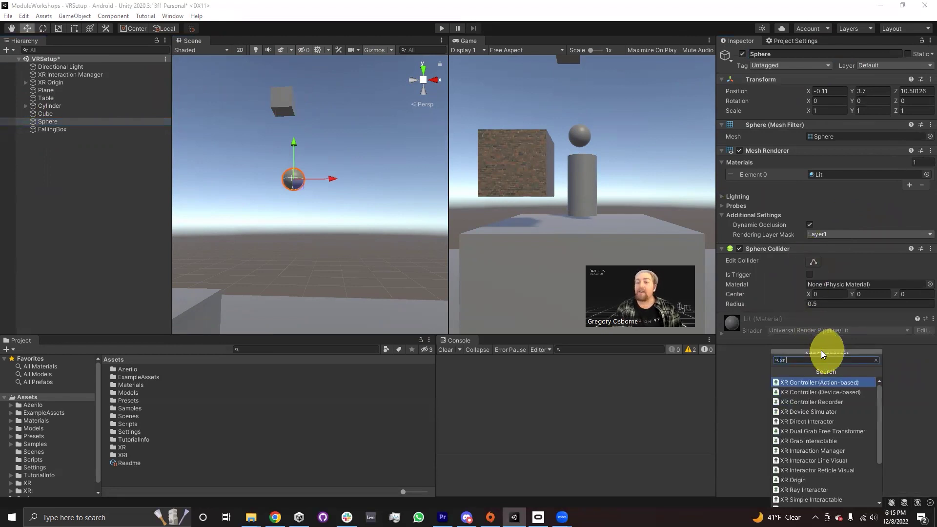
key("Return")
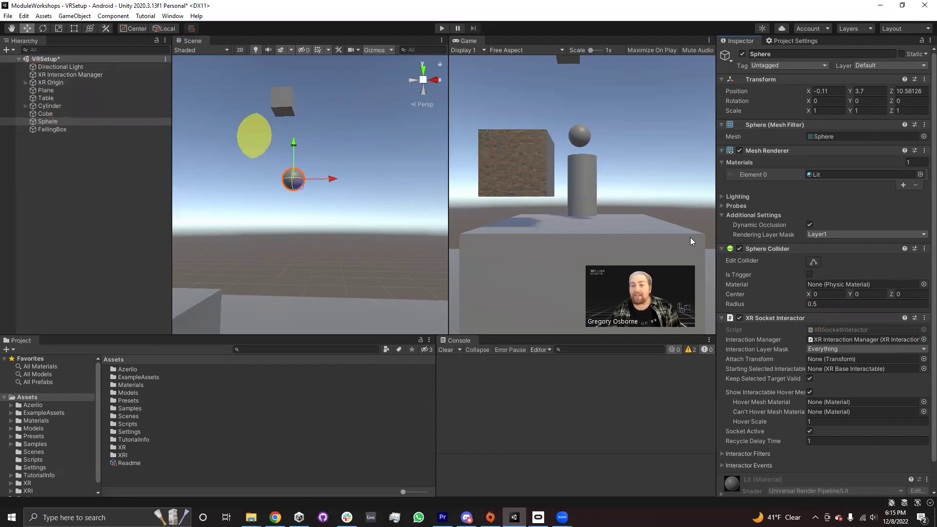
left_click(810, 274)
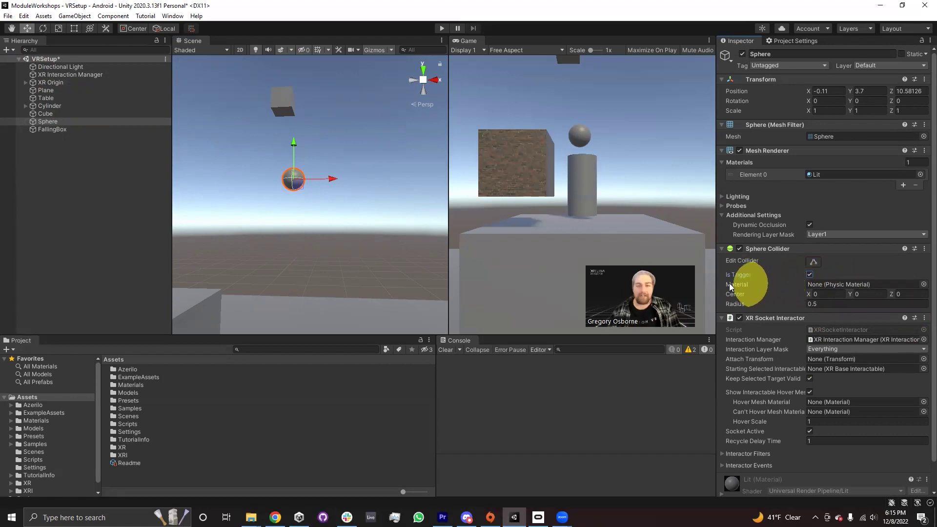
Run the VRSetup scene in Play mode to test the sphere socket
left_click(442, 29)
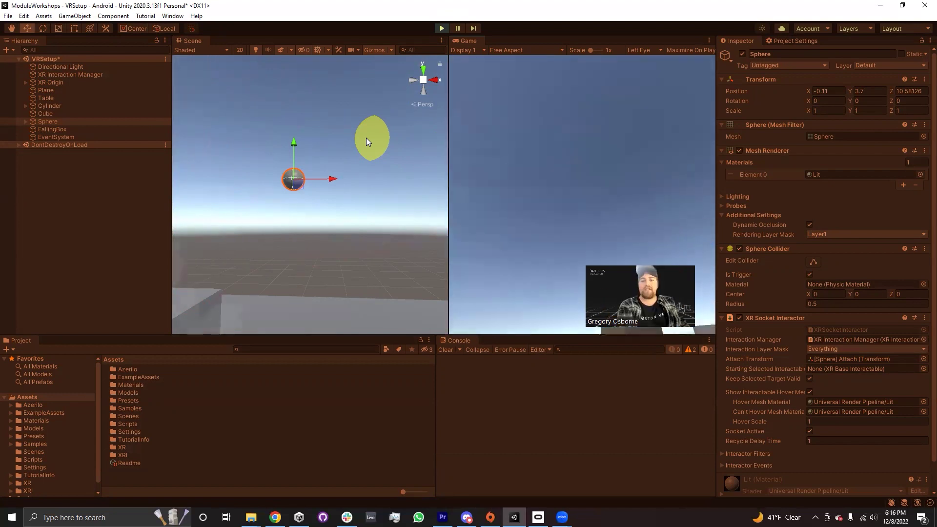
Untick Anchor Control on the RightHand Controller's XR Ray Interactor, then retest in Play mode
left_click(442, 28)
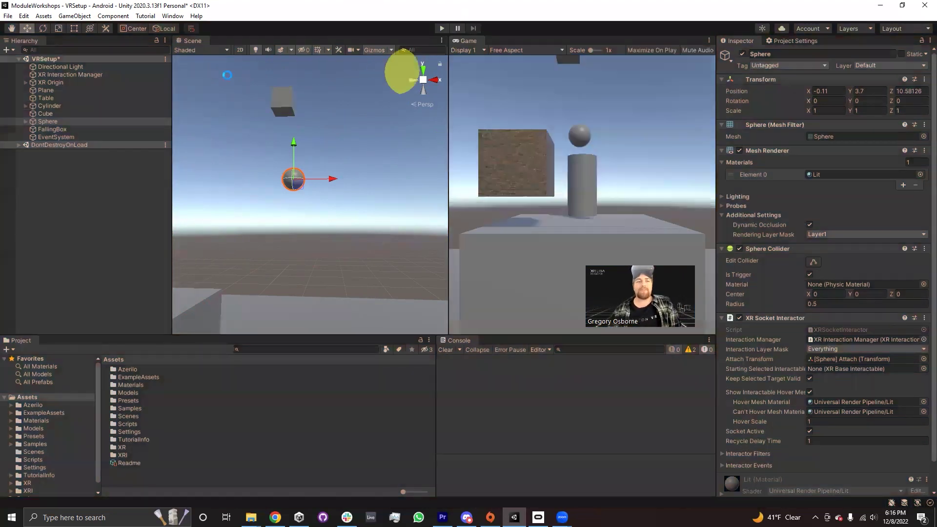
left_click(26, 83)
left_click(32, 90)
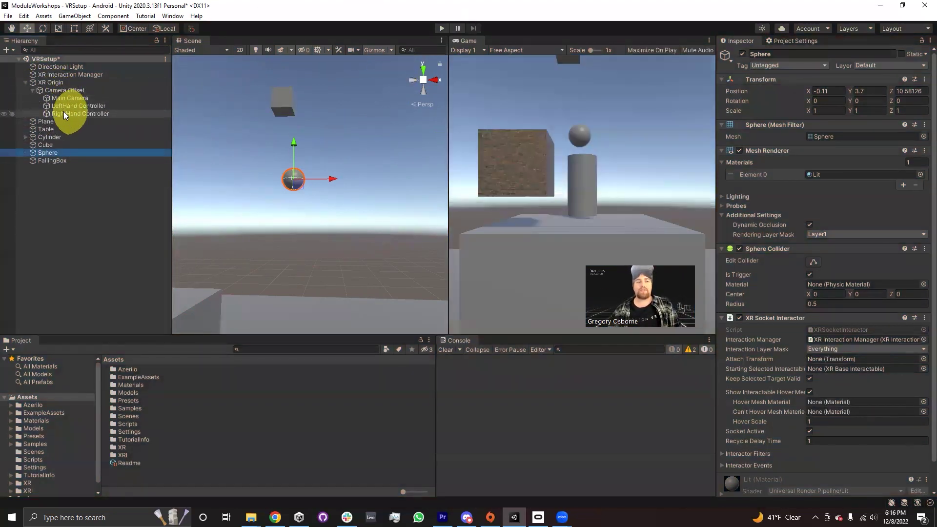
left_click(78, 114)
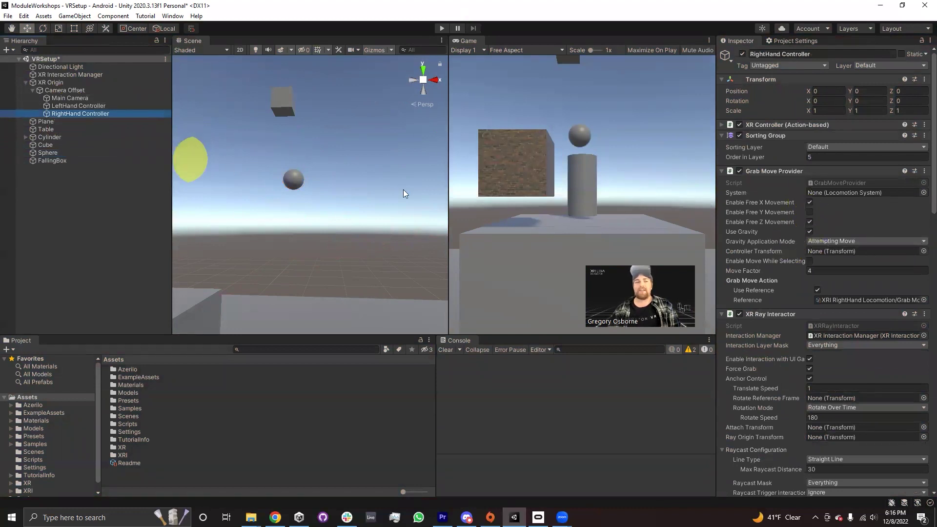
scroll(806, 202, "down", 5)
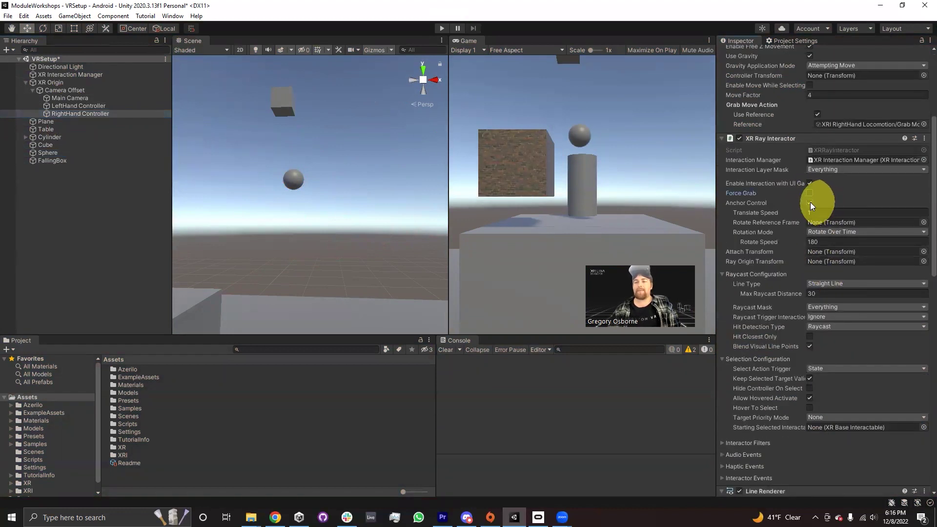
left_click(809, 202)
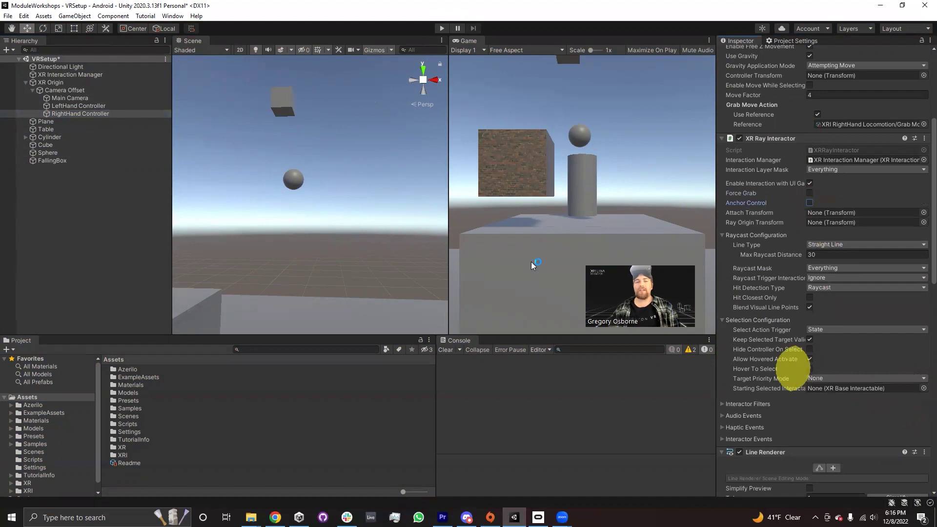
left_click(442, 28)
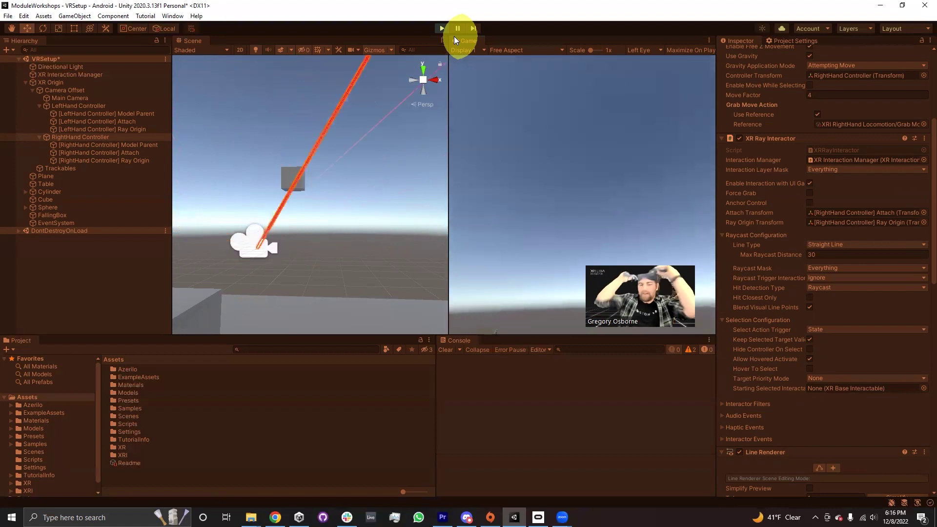
left_click(441, 28)
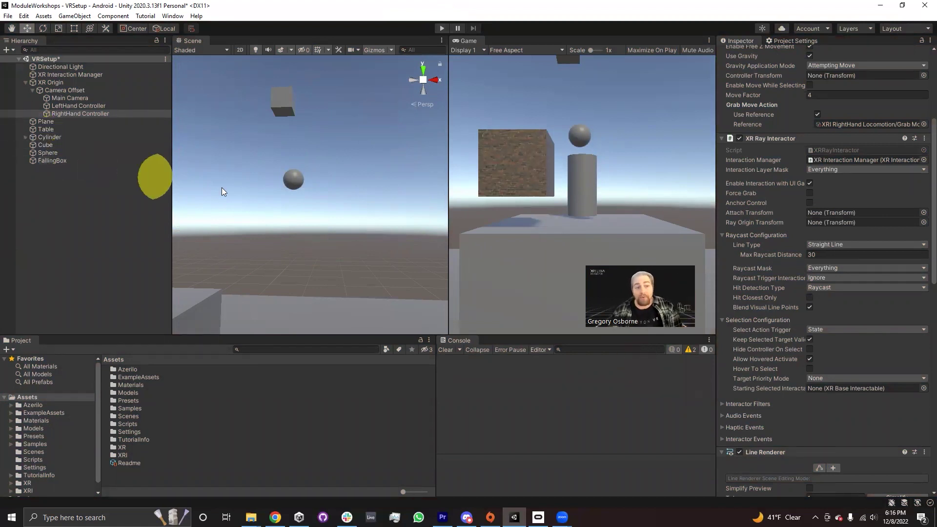
Select the Sphere and expand its XR Socket Interactor's Interactor Events lists
scroll(836, 282, "down", 9)
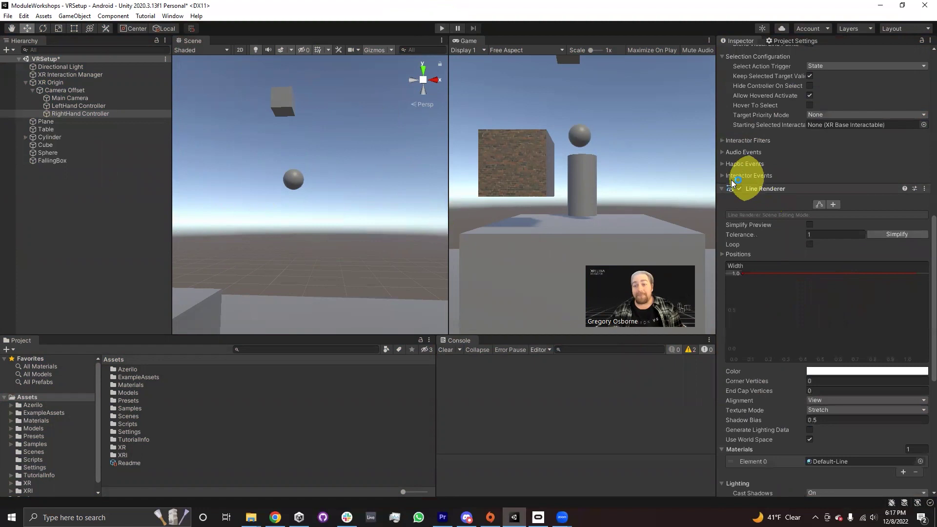
left_click(45, 153)
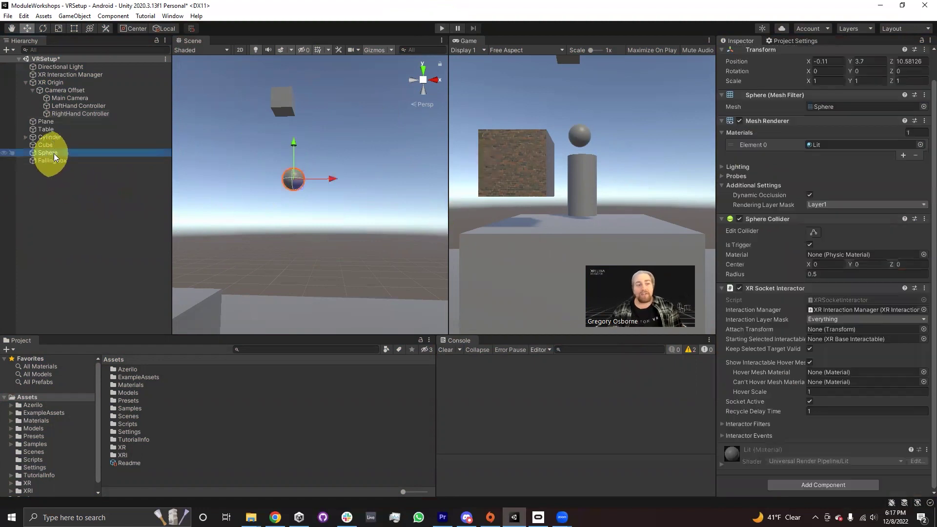
scroll(791, 53, "up", 1)
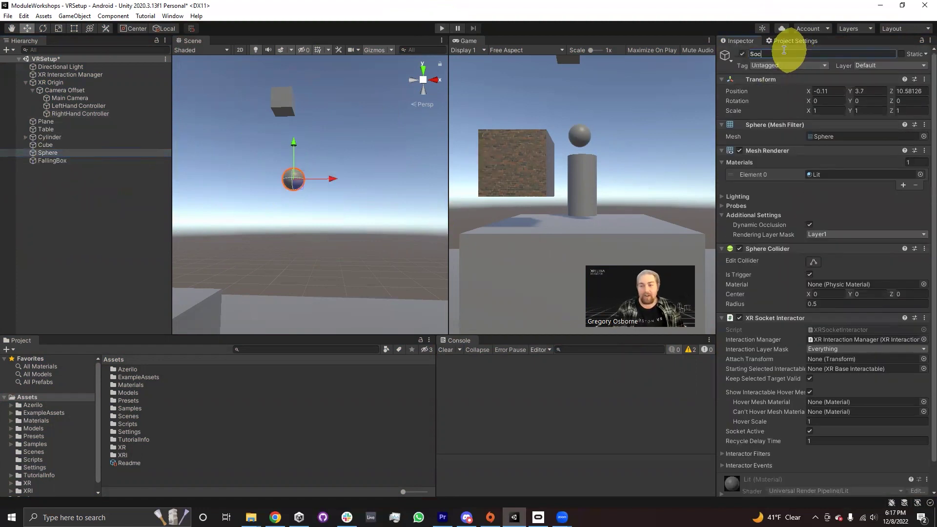
scroll(780, 98, "down", 1)
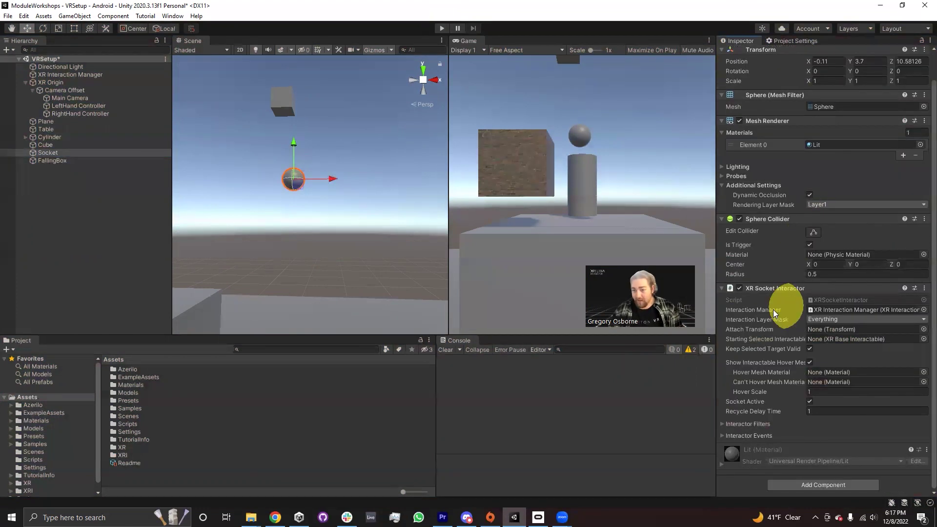
left_click(725, 435)
scroll(761, 337, "down", 6)
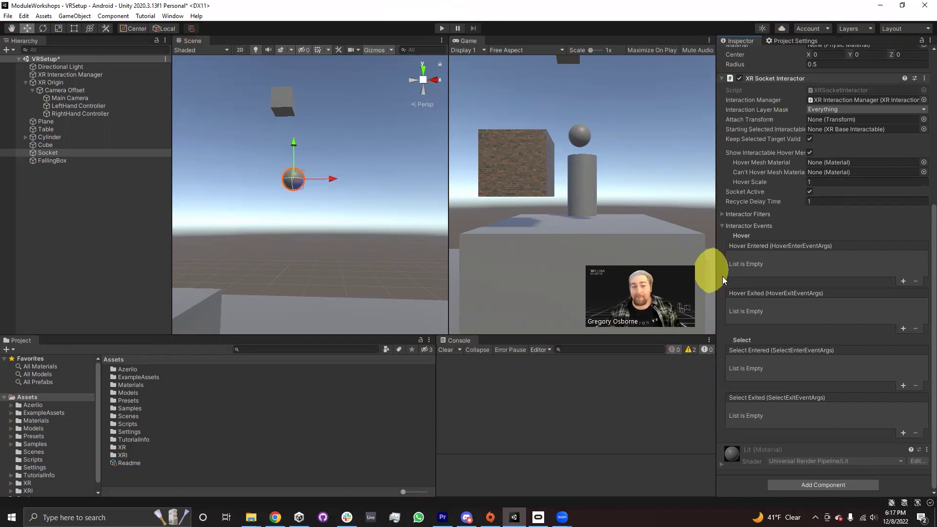
Duplicate FallingBox and raise the copy, FallingBox (1), above the original
right_click_drag(268, 247, 264, 154)
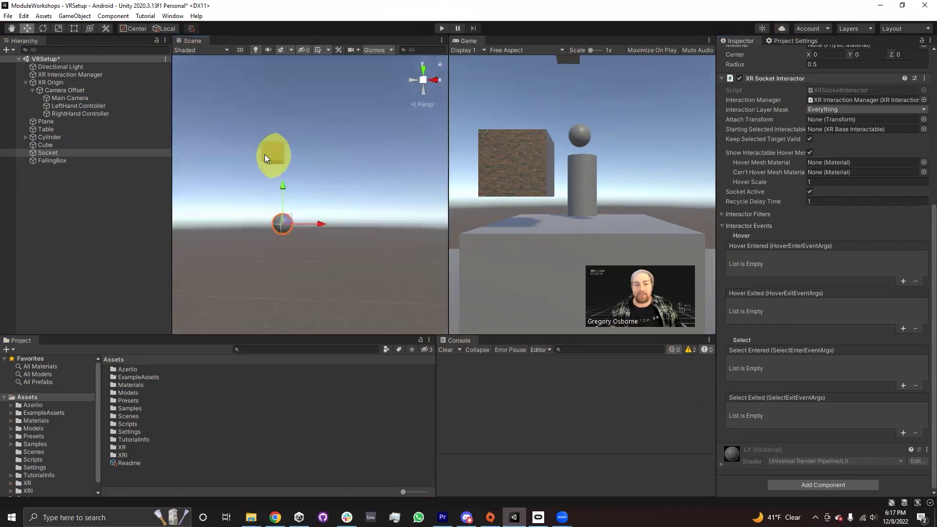
left_click(264, 154)
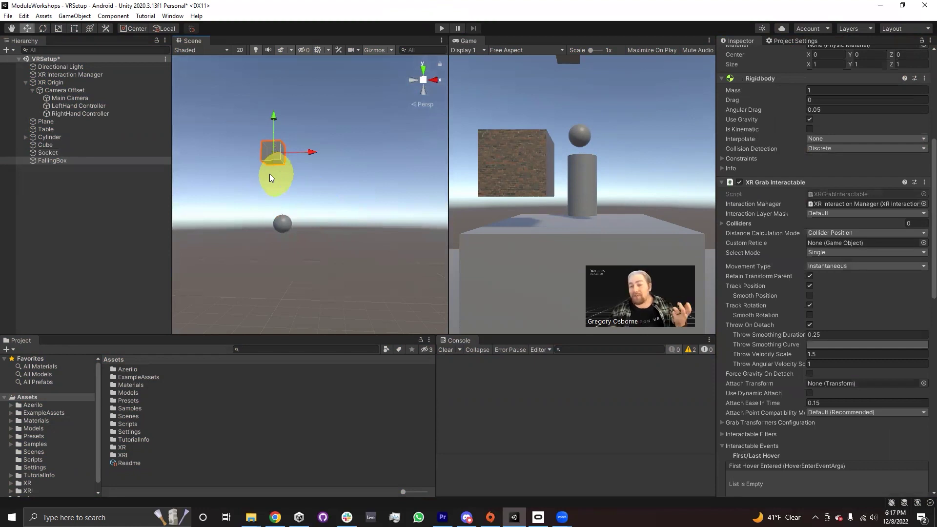
left_click(52, 160)
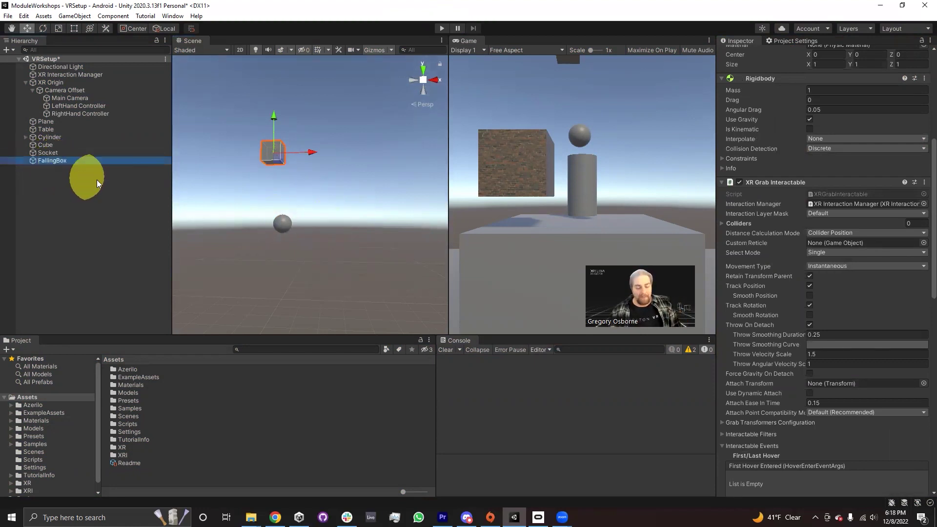
key("ctrl+d")
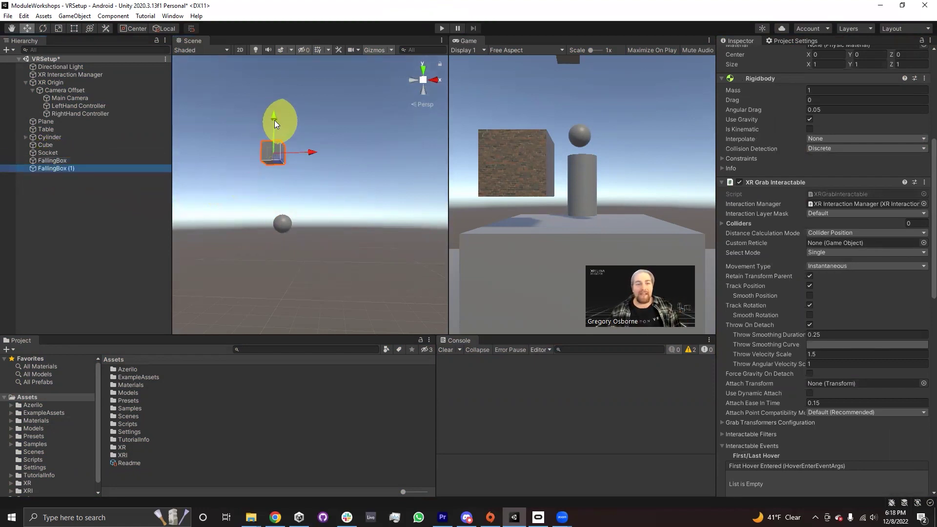
left_click_drag(275, 120, 273, 47)
Check both cubes and the socket in the view, ending with Socket selected
right_click_drag(277, 188, 278, 263)
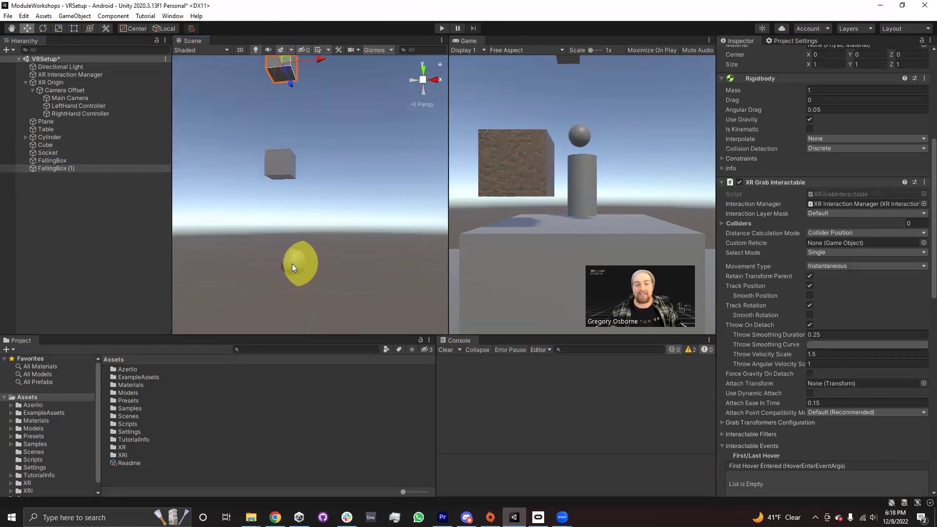
left_click(292, 263)
left_click(280, 167)
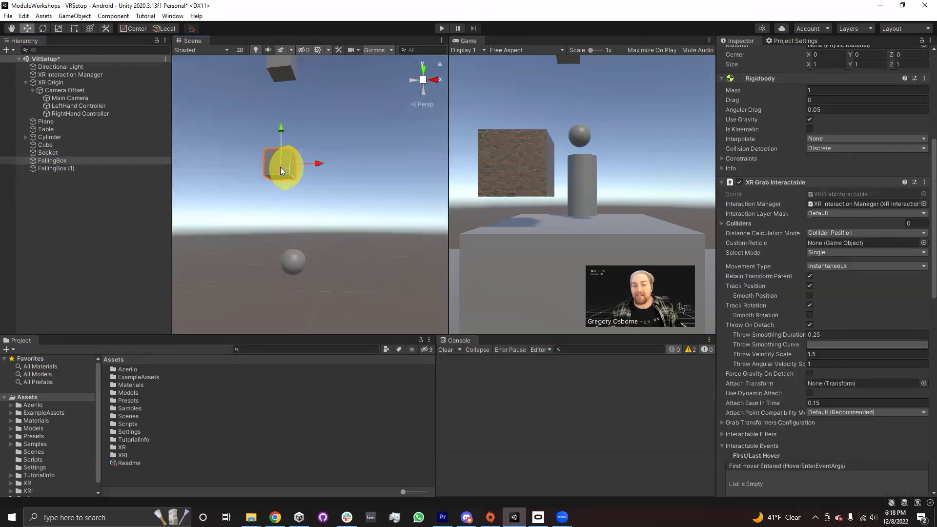
left_click(289, 266)
left_click(277, 73)
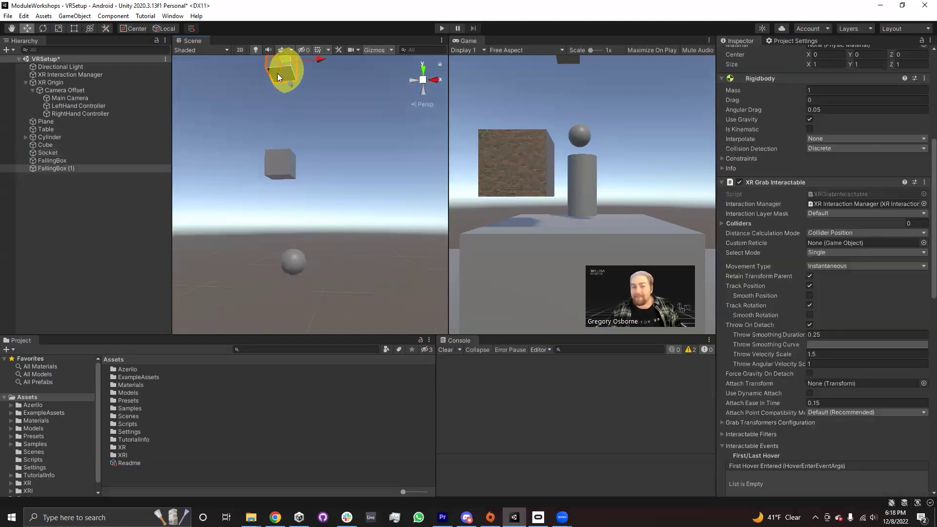
left_click(294, 266)
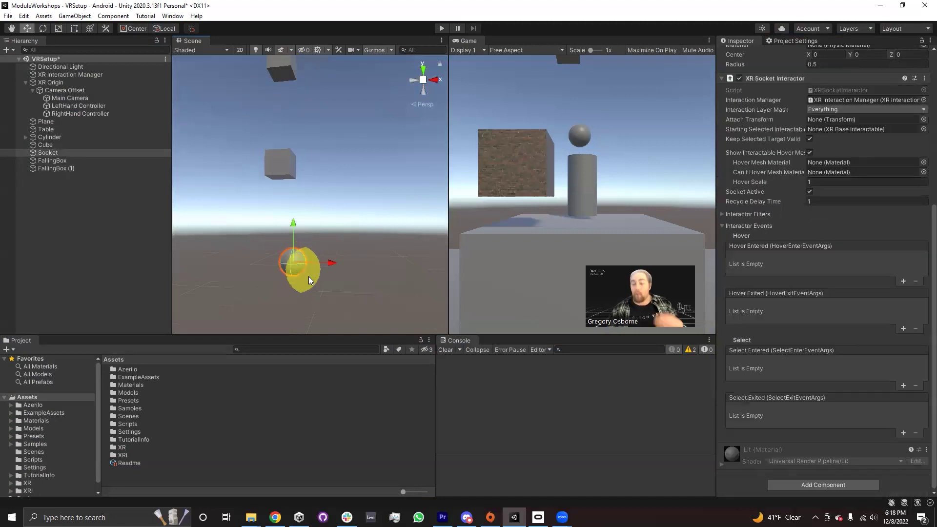
Choose Add layer... from the Socket's Interaction Layer Mask dropdown
left_click(830, 109)
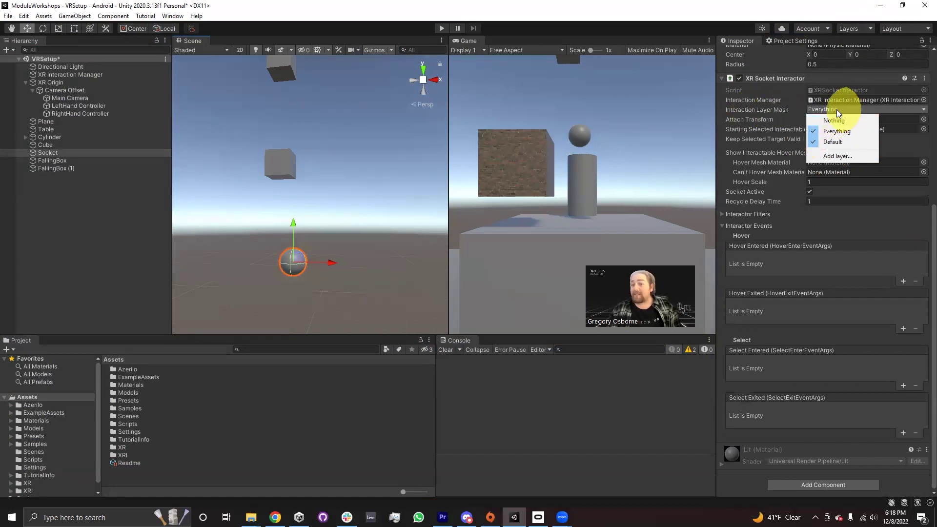
left_click(833, 156)
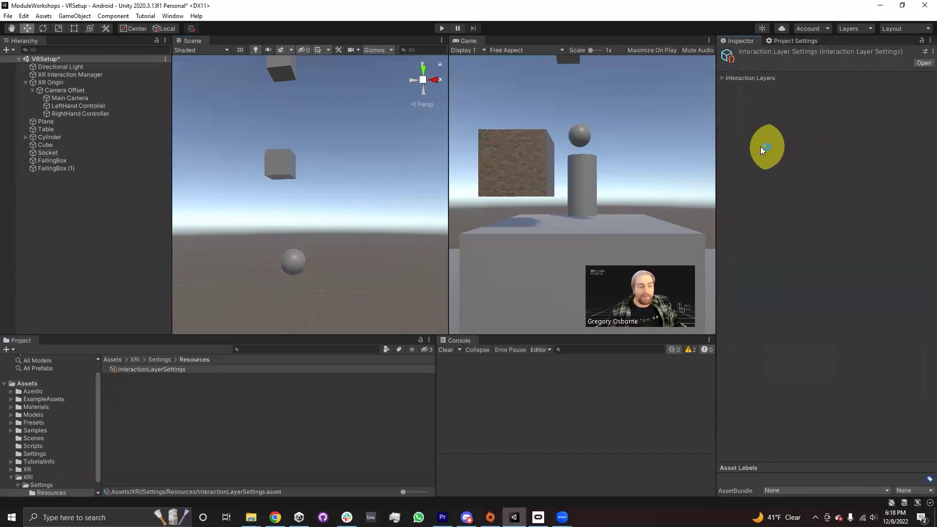
Expand Interaction Layers and name User Layer 1 'Key'
scroll(29, 469, "down", 1)
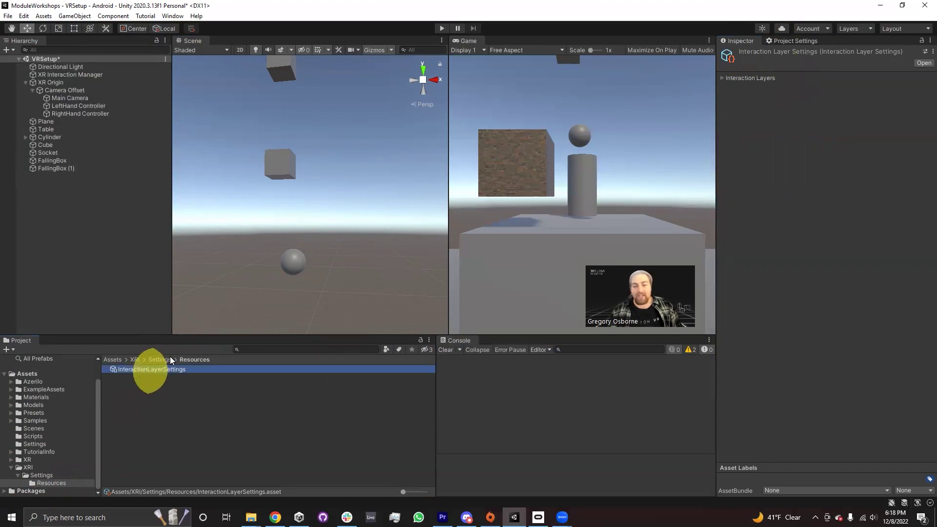
left_click(723, 78)
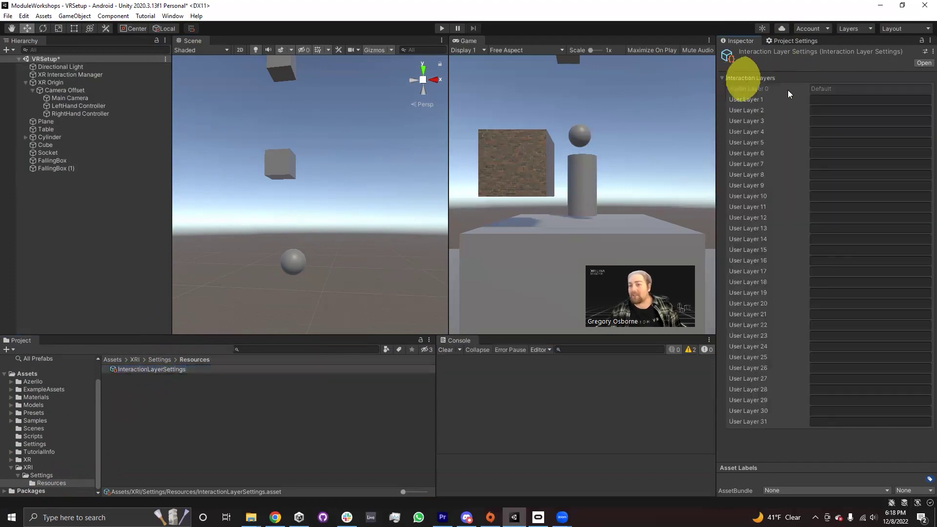
left_click(837, 100)
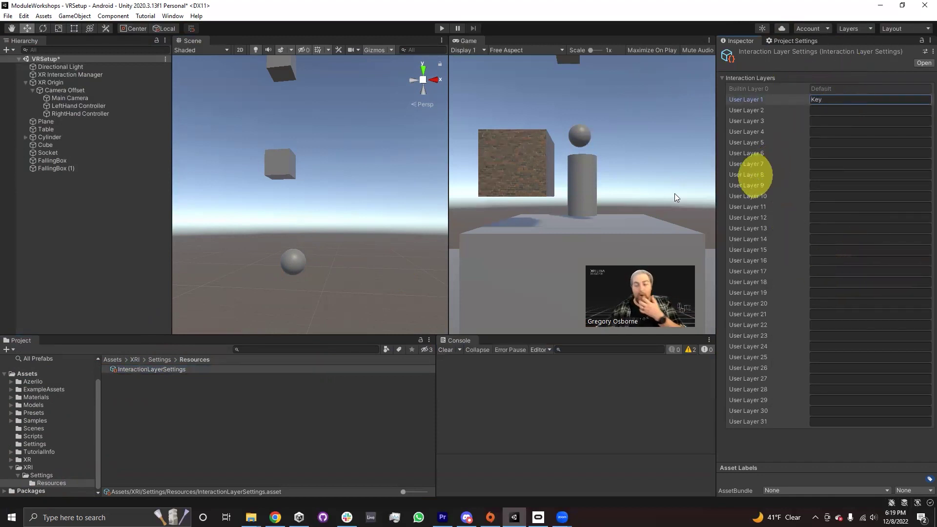
Set the Socket's Interaction Layer Mask to Nothing, then check only Key
left_click(49, 152)
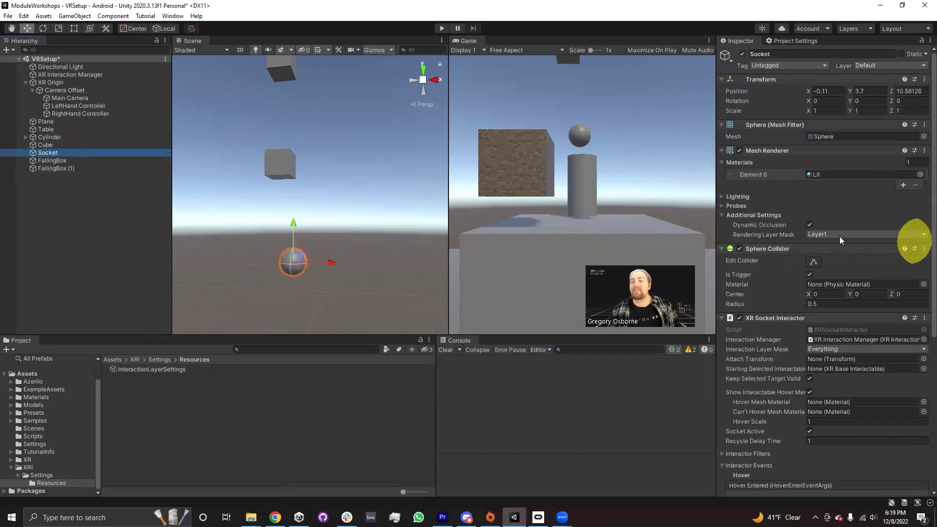
scroll(836, 373, "down", 5)
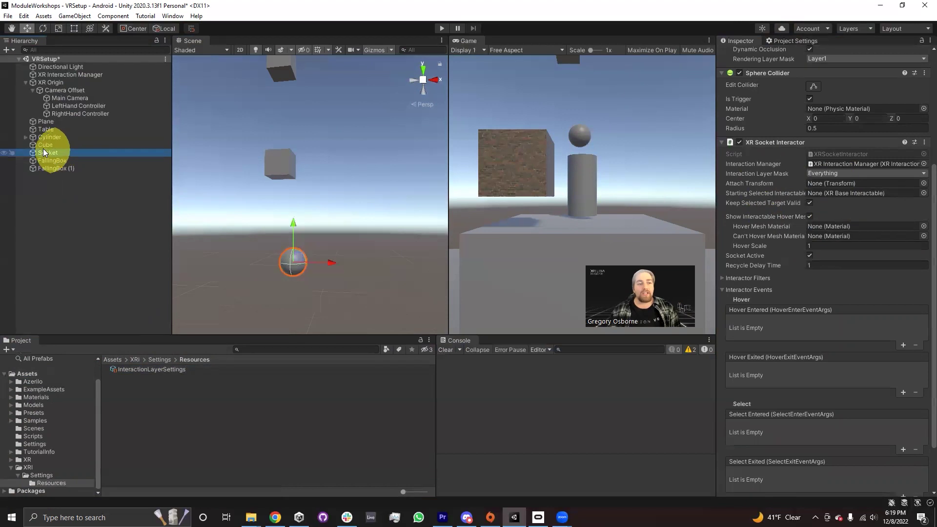
left_click(818, 173)
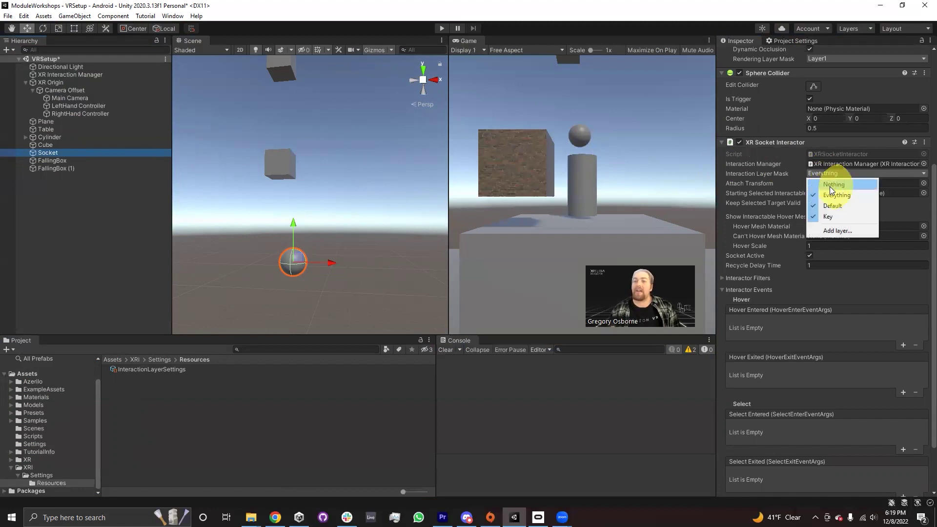
left_click(829, 186)
left_click(831, 173)
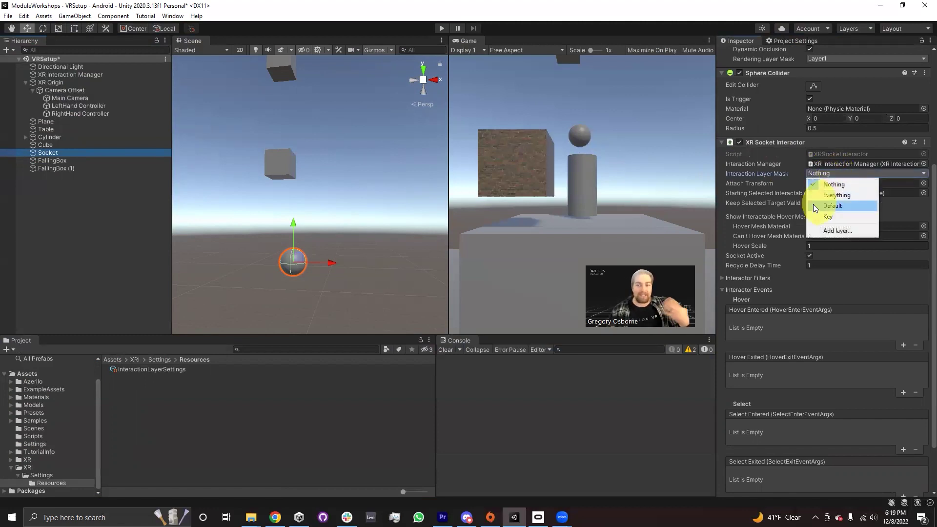
left_click(830, 217)
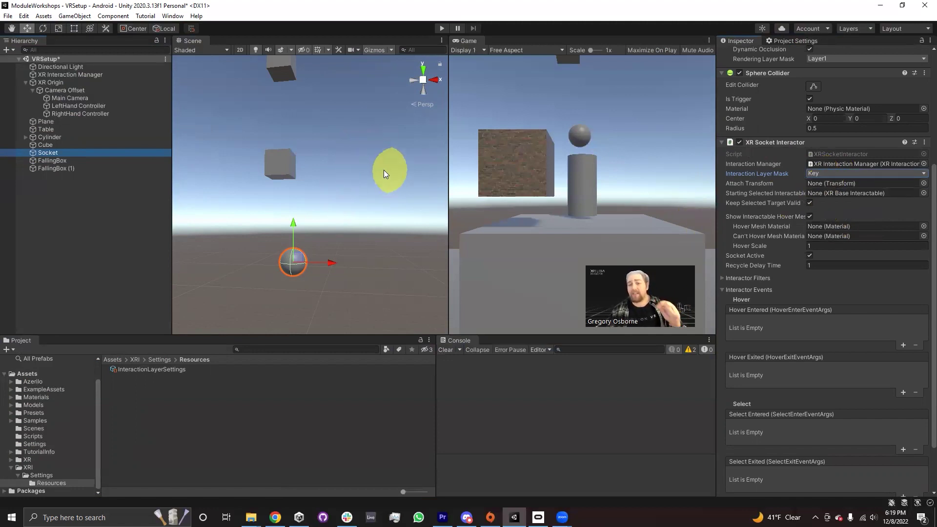
Set FallingBox (1)'s XR Grab Interactable Interaction Layer Mask to Nothing, then Key only
left_click(275, 166)
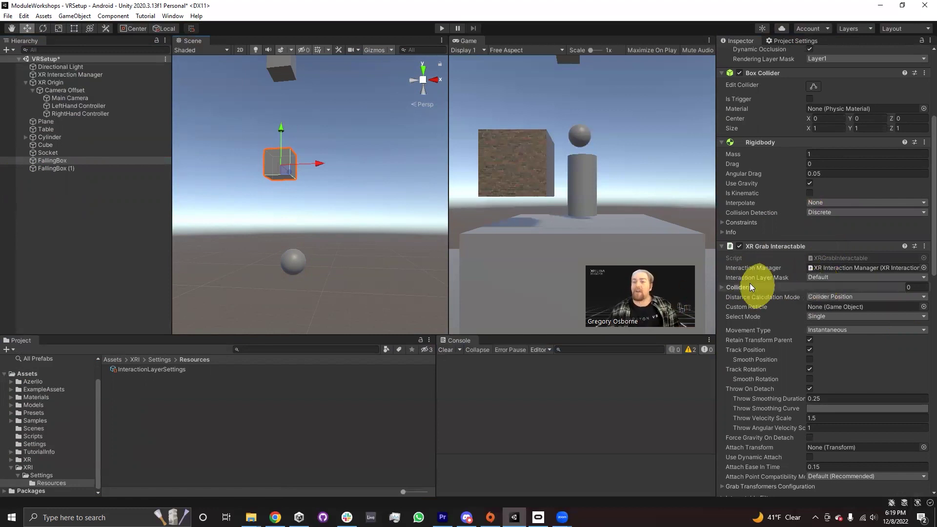
left_click(821, 277)
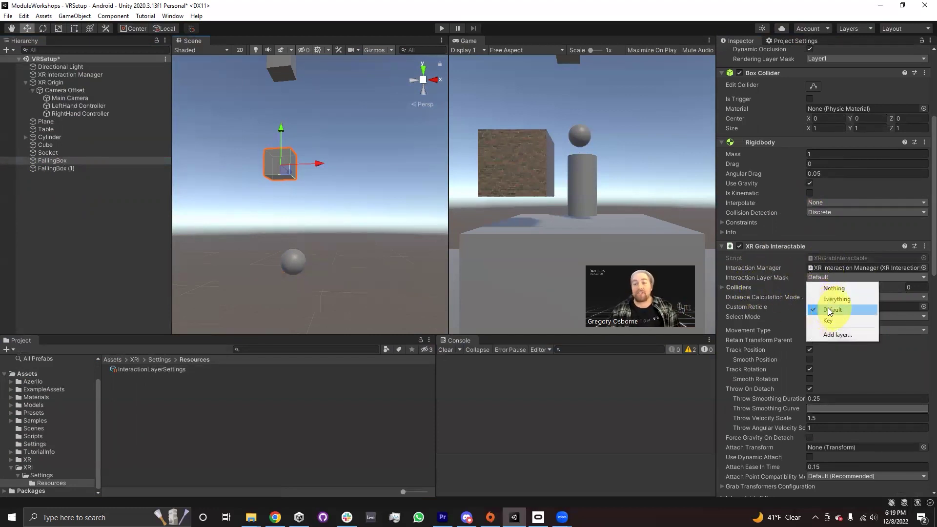
left_click(63, 168)
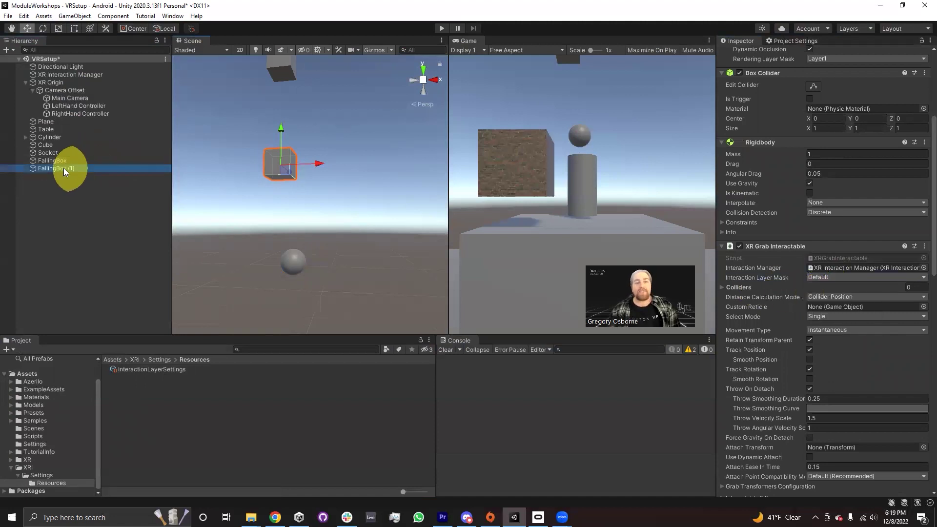
right_click_drag(338, 250, 308, 178)
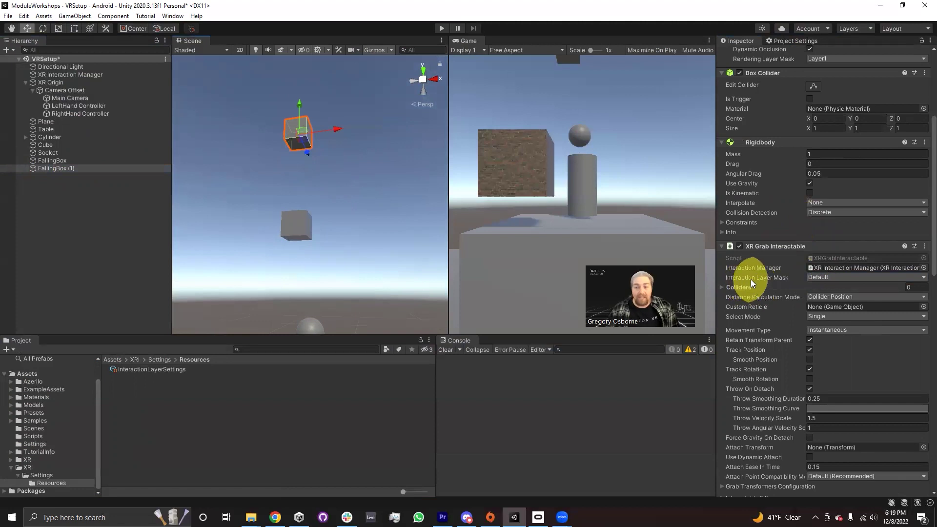
left_click(819, 282)
left_click(832, 321)
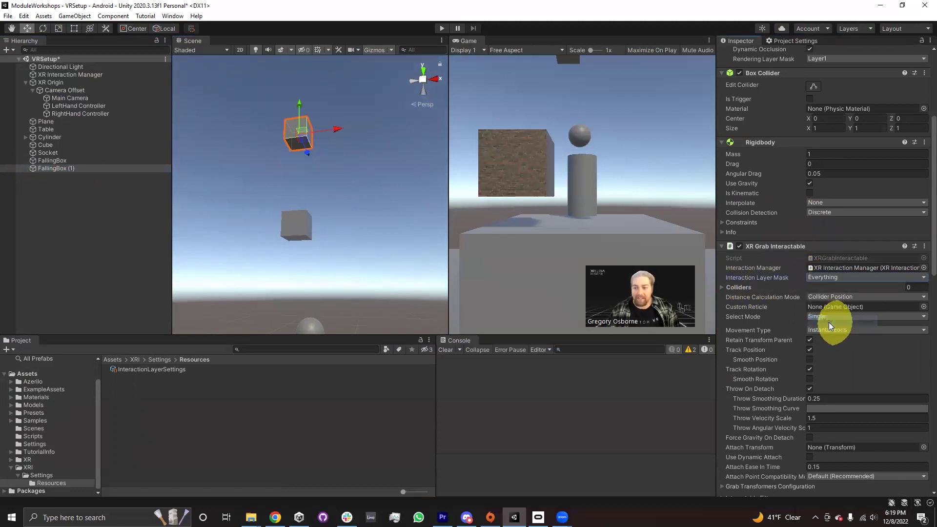
left_click(819, 278)
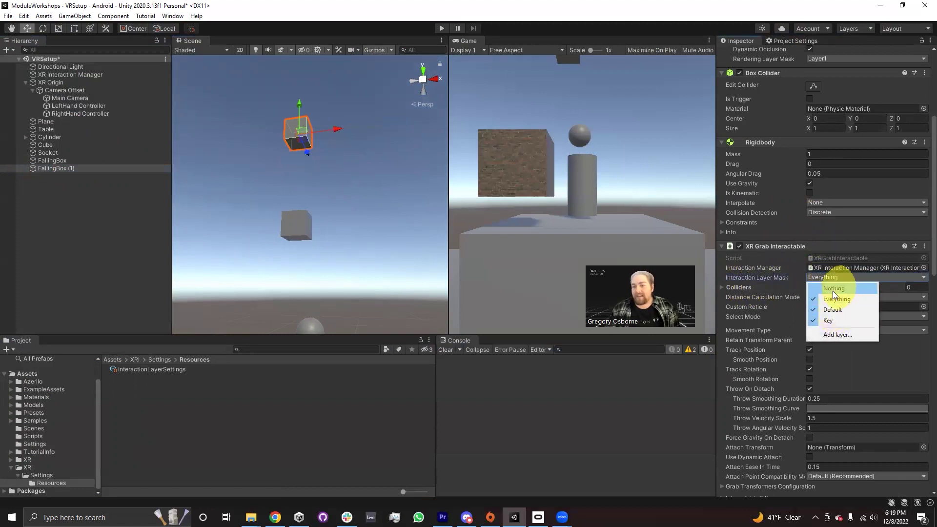
left_click(832, 289)
left_click(834, 278)
left_click(830, 320)
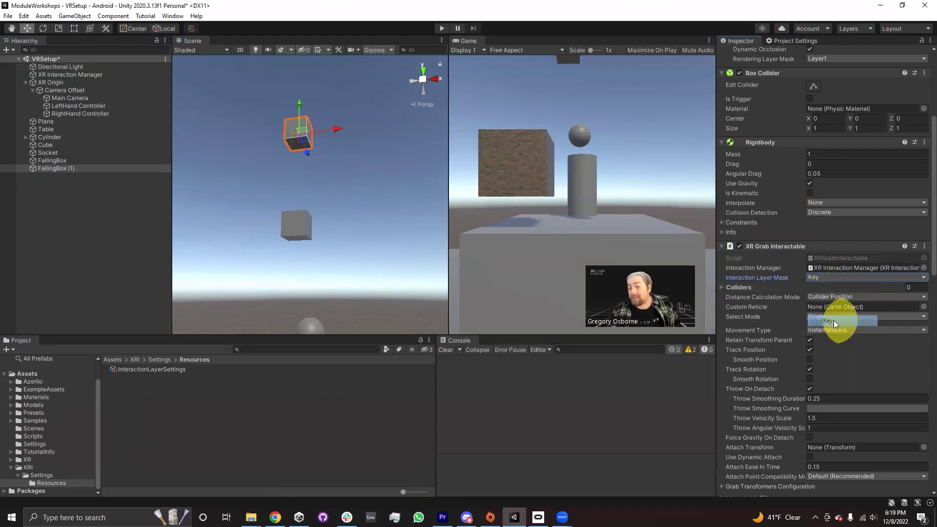
mouse_move(383, 259)
left_mouse_down("alt")
mouse_move(391, 222)
mouse_move(373, 246)
left_mouse_up("alt")
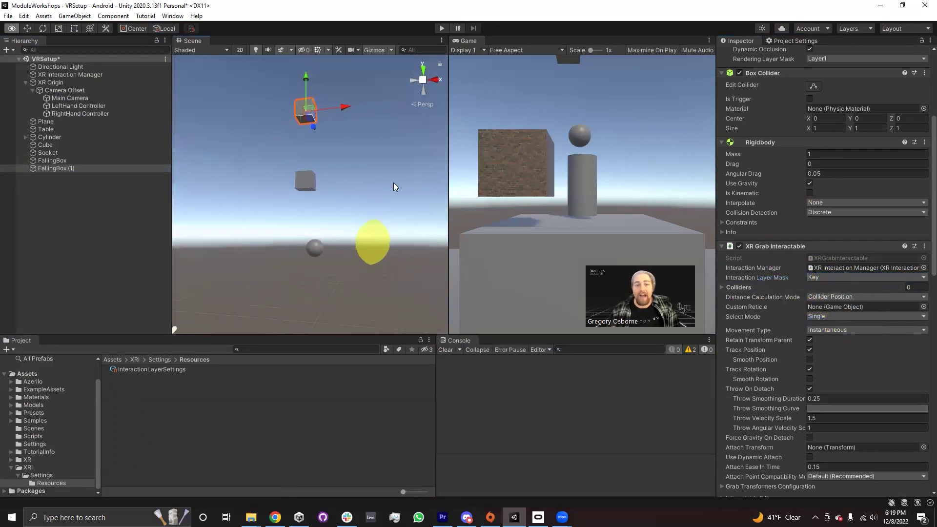
Enter Play mode to test FallingBox (1) snapping into the Key-only socket
left_click(442, 29)
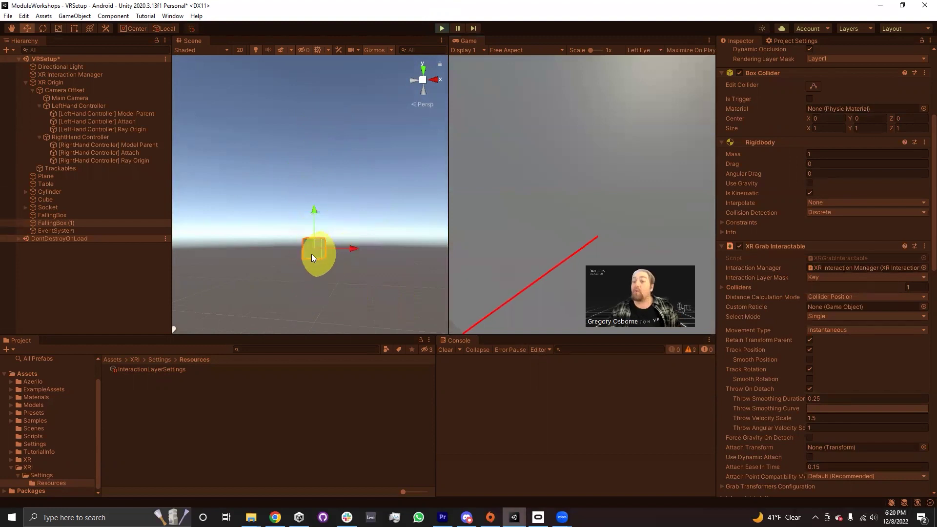
Stop playing, set the Socket's Interaction Layer Mask to Everything, and play-test the scene again
left_click(440, 28)
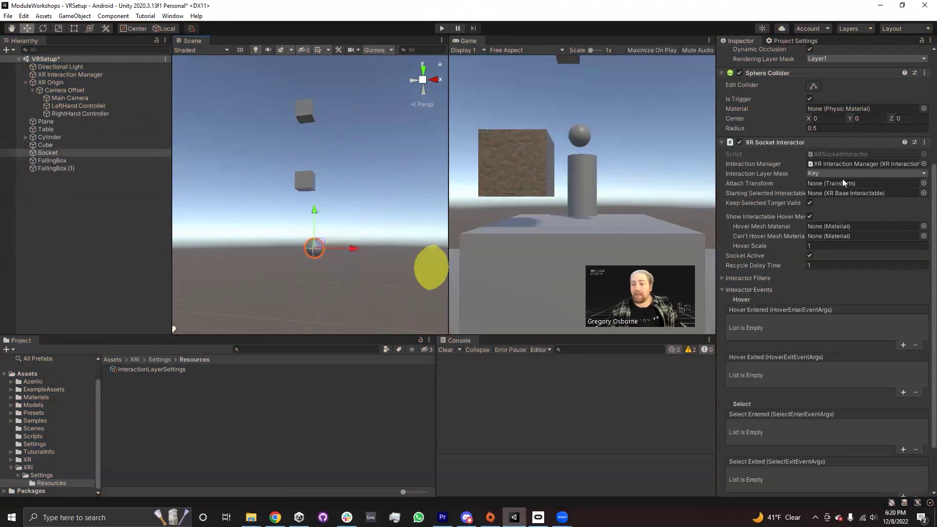
left_click(825, 174)
left_click(837, 195)
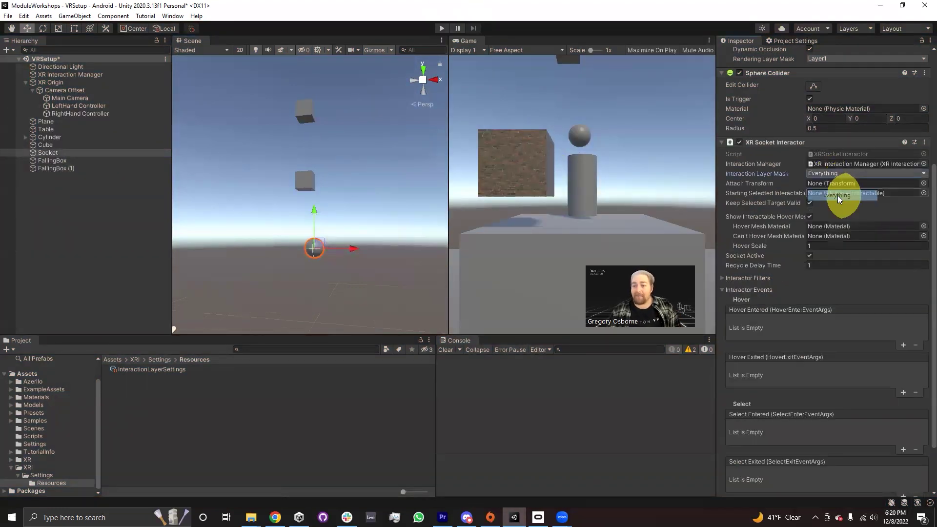
left_click(442, 28)
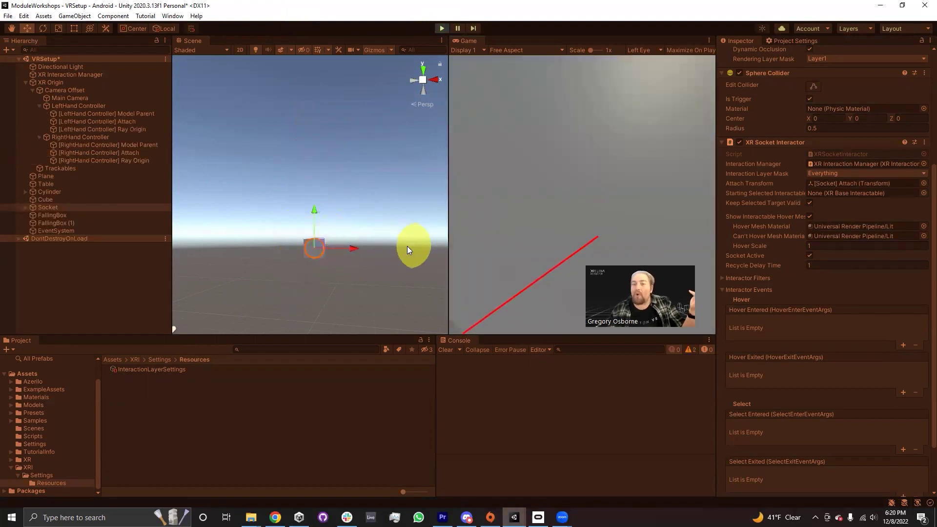
left_click(442, 29)
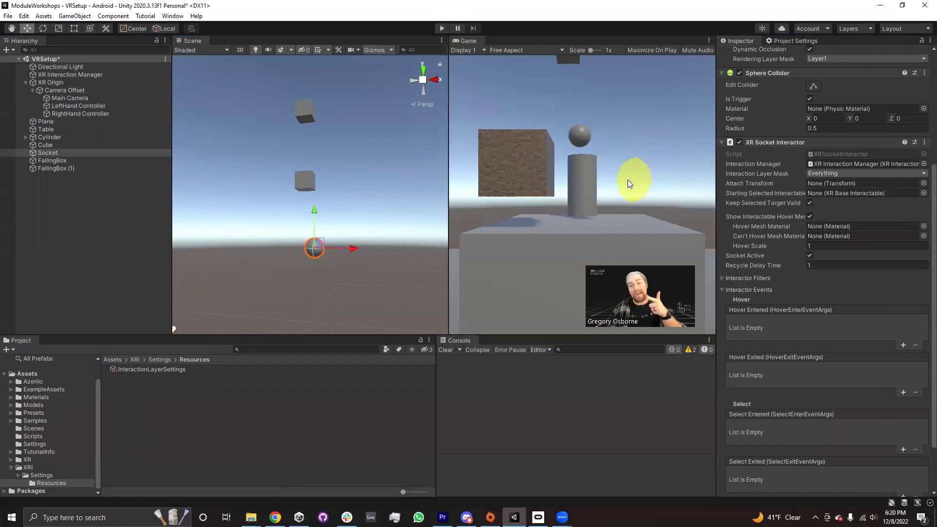
Show the Socket's Interaction Layer Mask list, currently Everything (Default and Key)
left_click(831, 173)
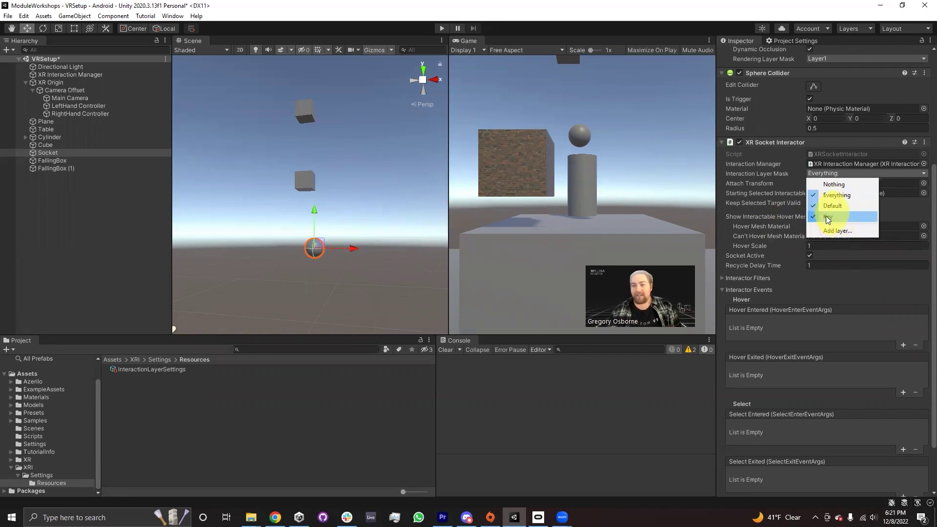
Confirm FallingBox is still on the Default layer, then toggle the Socket's Key layer
left_click(304, 180)
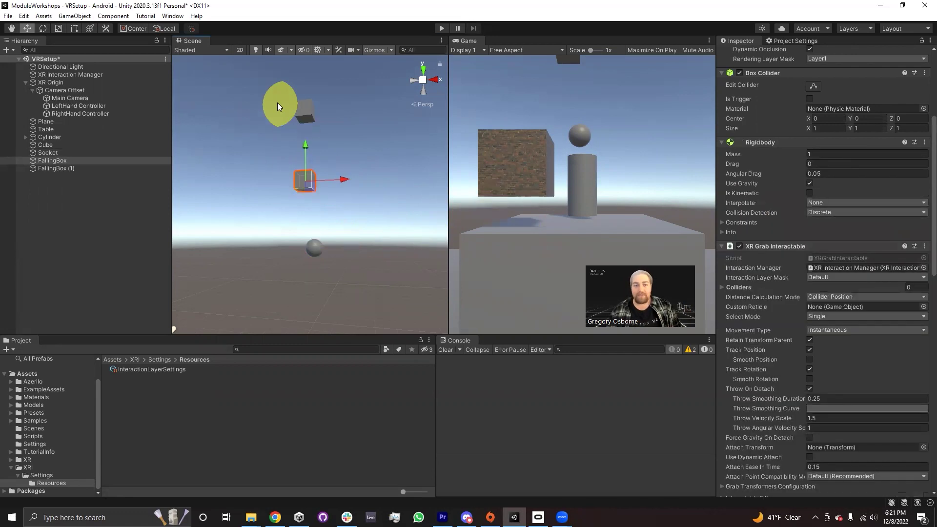
left_click(823, 278)
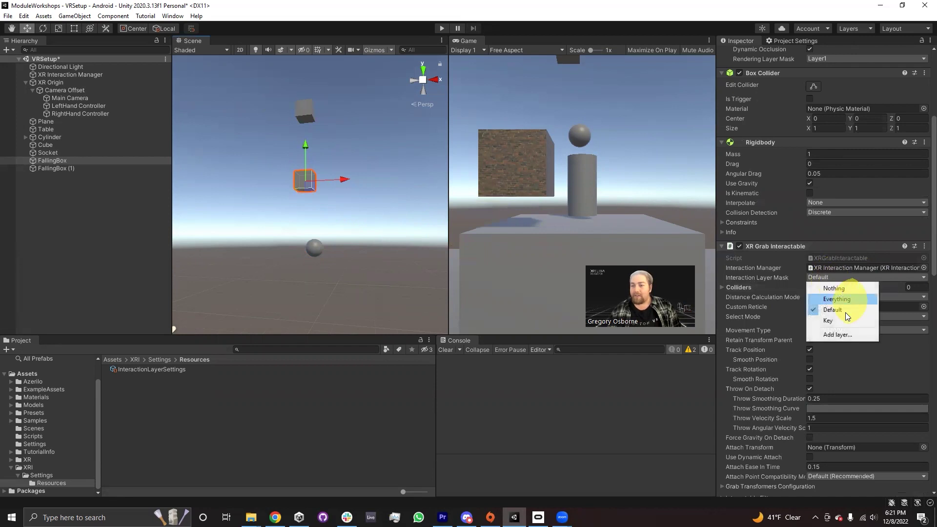
left_click(315, 249)
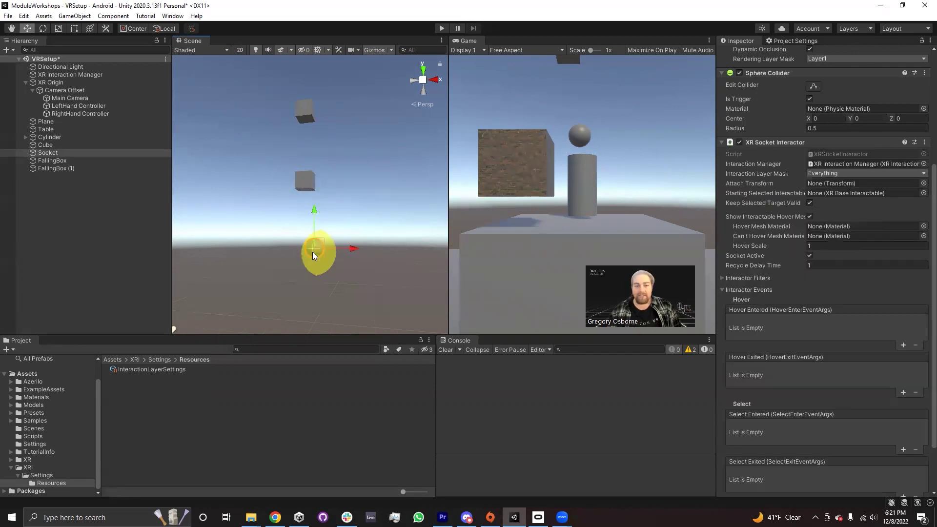
left_click(823, 173)
left_click(832, 219)
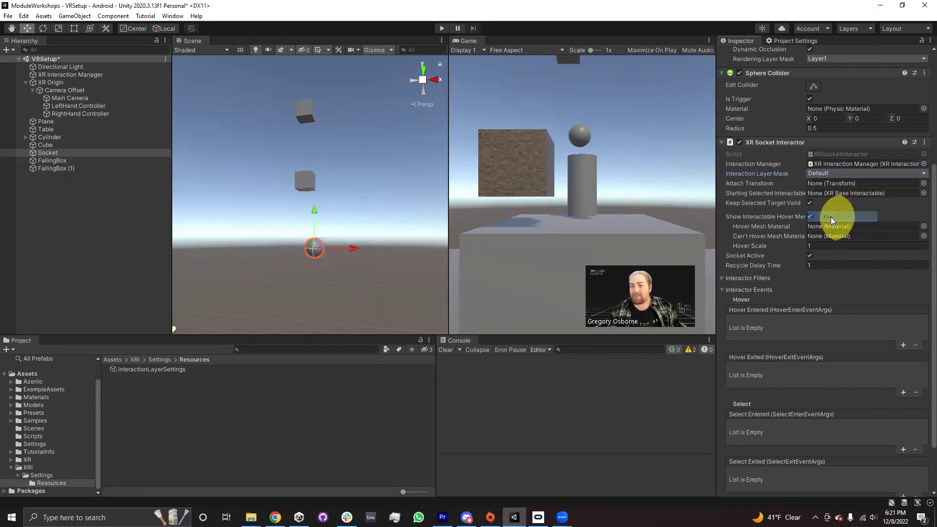
left_click(834, 175)
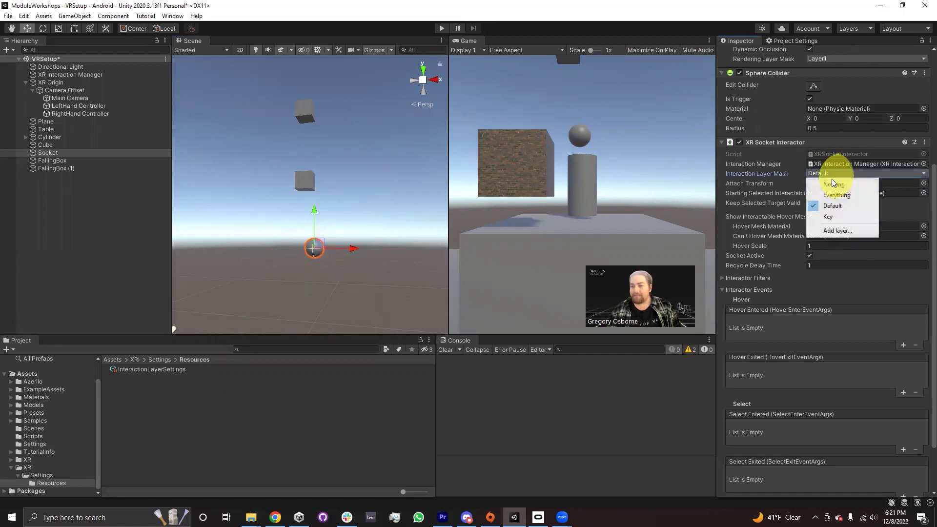
left_click(832, 219)
left_click(835, 174)
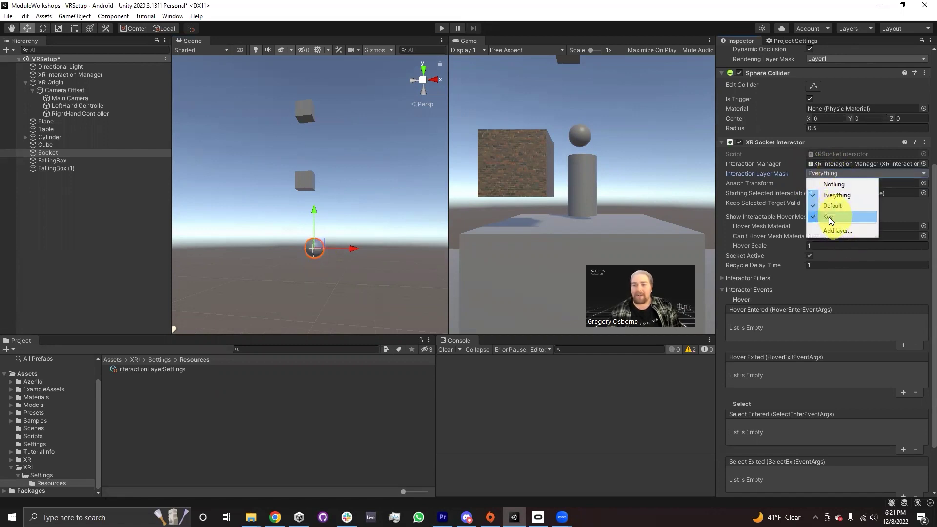
left_click(831, 220)
Set the Socket's Interaction Layer Mask to Nothing, then enable only Key
left_click(832, 174)
left_click(832, 220)
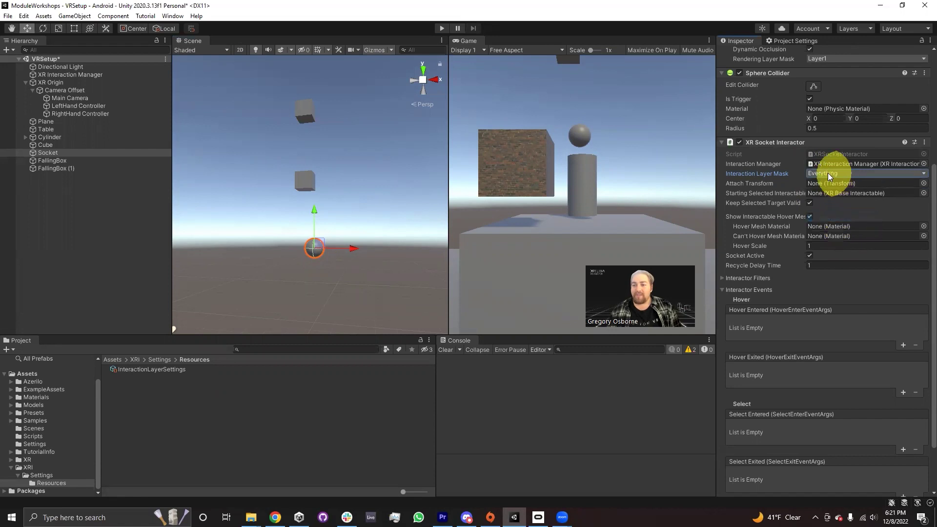
left_click(829, 174)
left_click(832, 219)
left_click(833, 174)
left_click(832, 220)
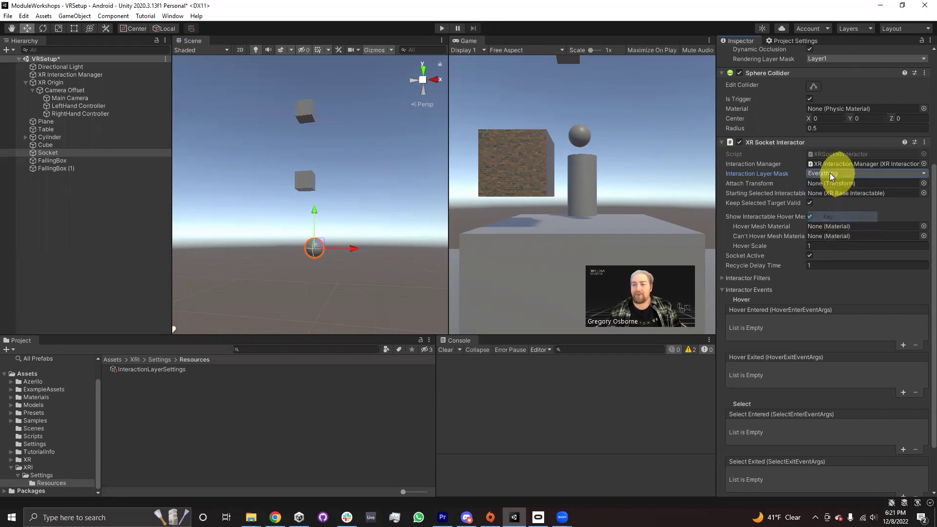
left_click(831, 174)
left_click(831, 185)
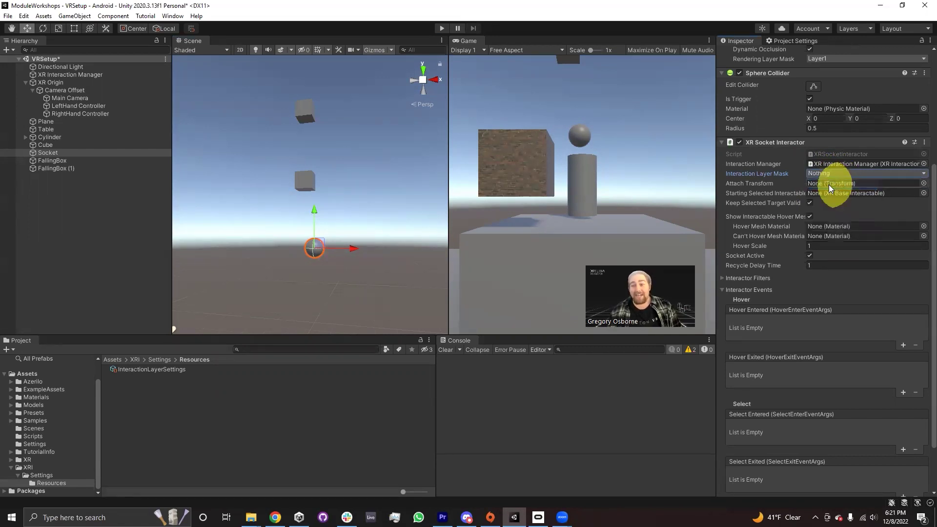
left_click(829, 175)
left_click(831, 220)
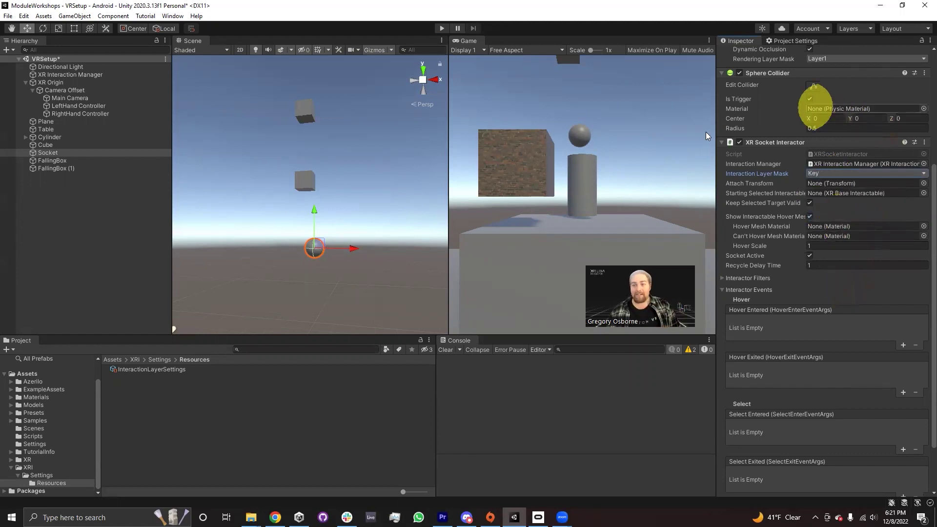
left_click(441, 29)
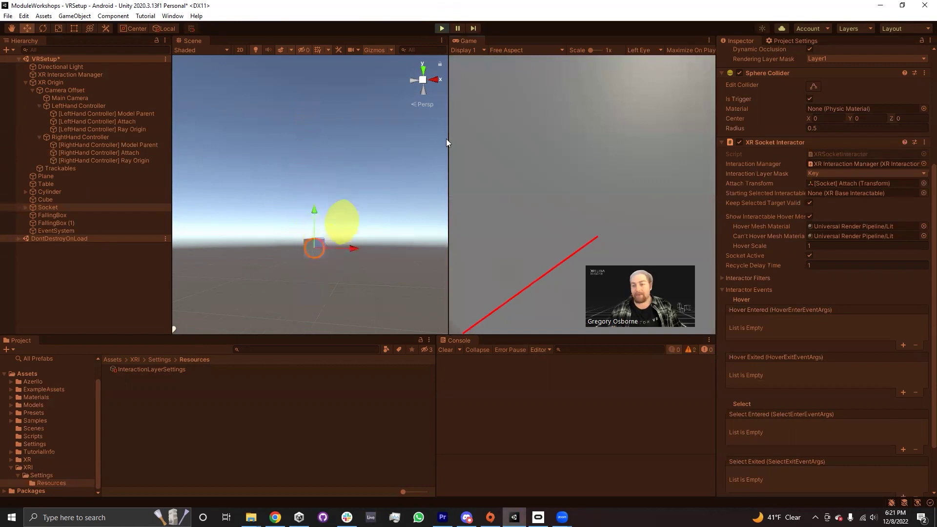
left_click(439, 28)
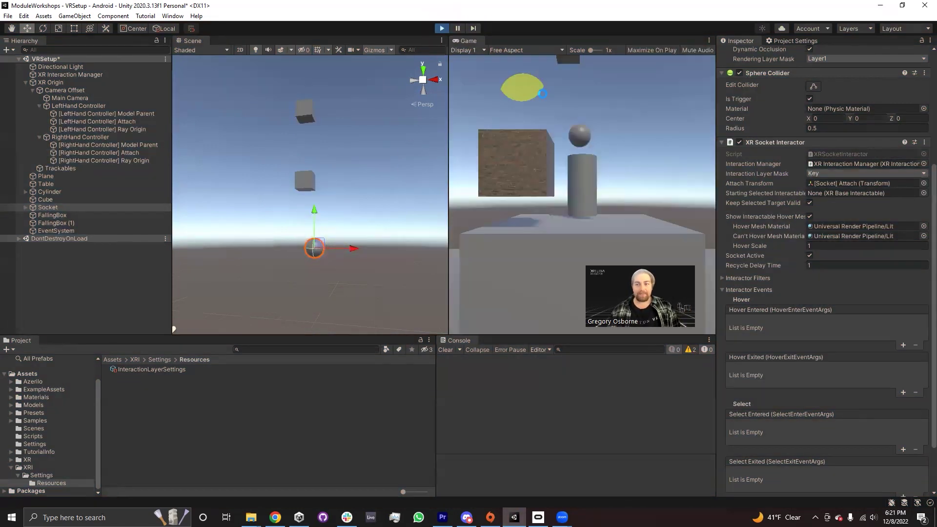